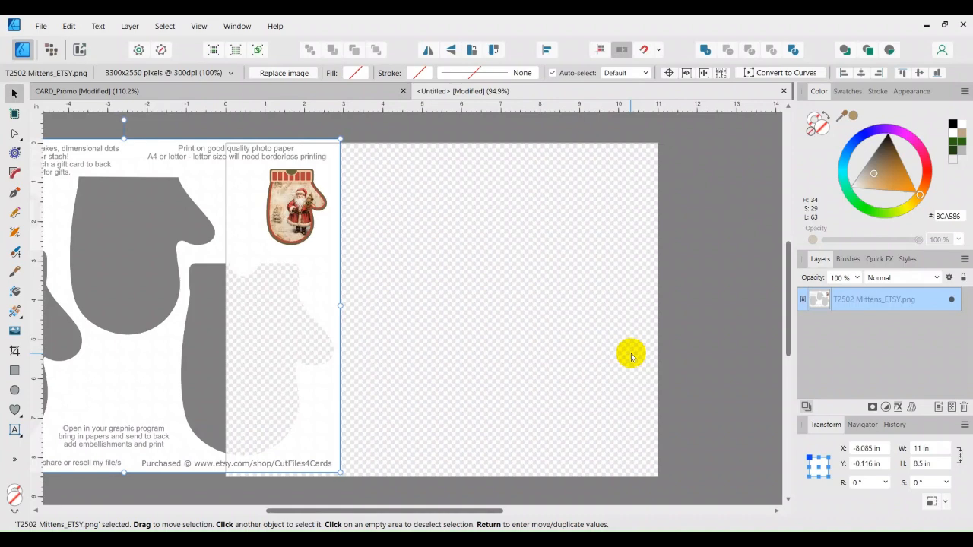
# Step: Align the mittens template to the page's top-left, then shift it down to Y 3.727 in
pyautogui.moveTo(313, 245); pyautogui.dragTo(459, 193)
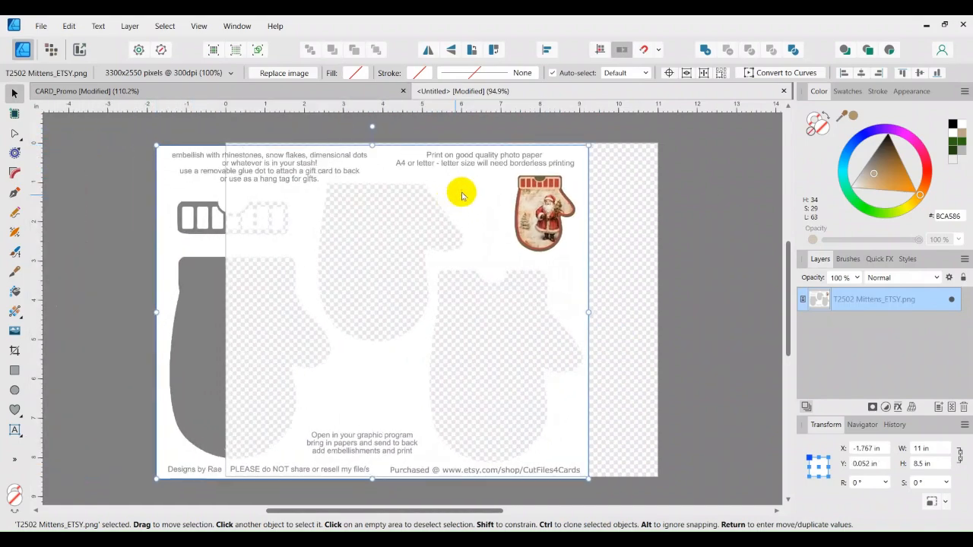
pyautogui.click(861, 72)
pyautogui.click(920, 72)
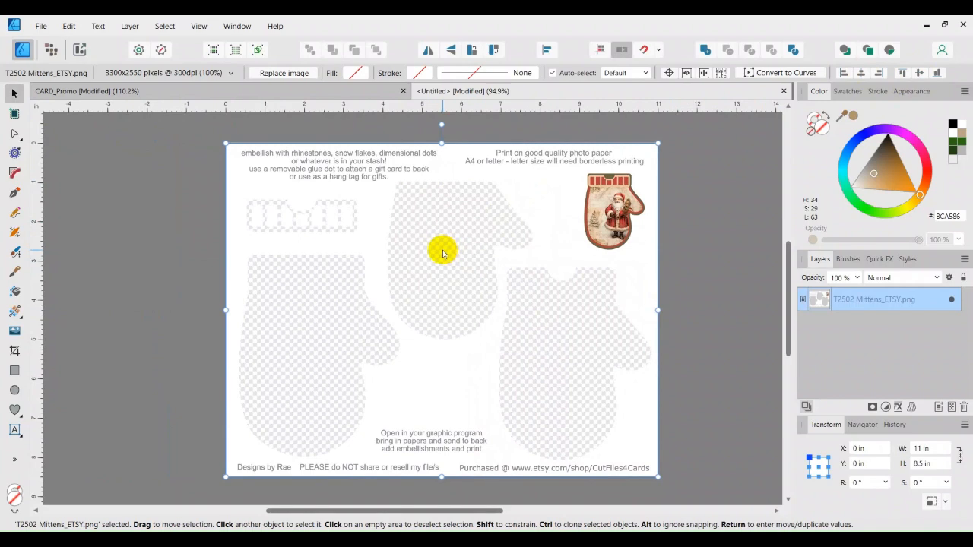
pyautogui.moveTo(445, 157); pyautogui.dragTo(454, 282)
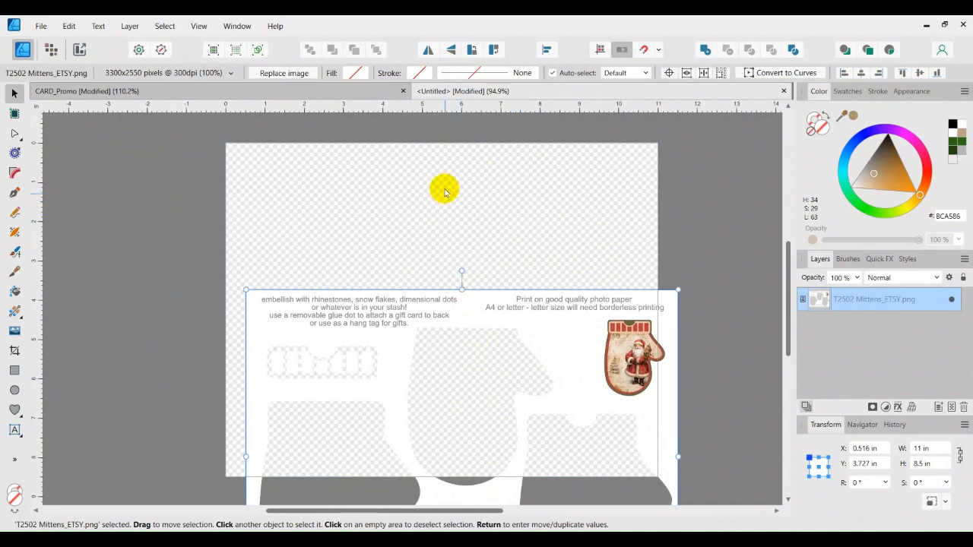
# Step: Turn off the transparent page background in Document Setup and reposition the mittens image
pyautogui.click(425, 150)
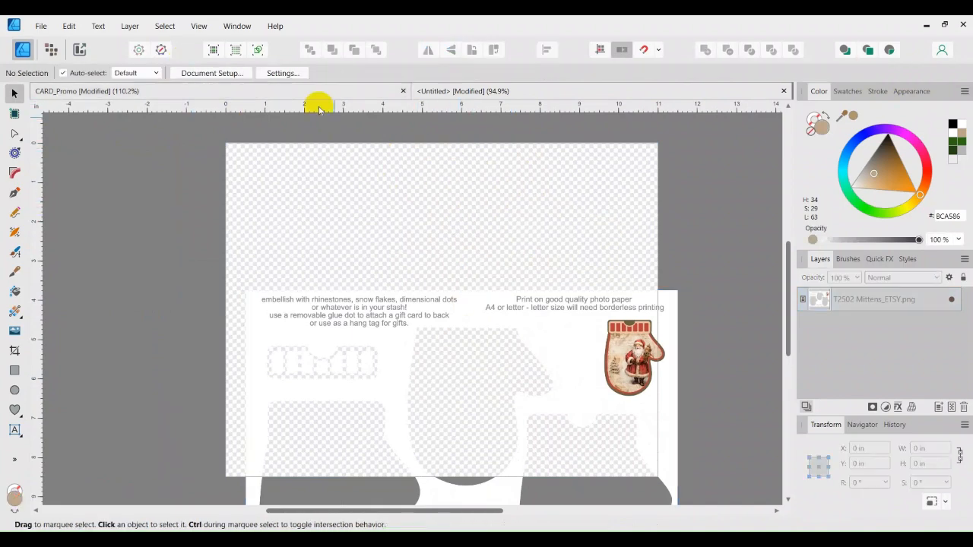
pyautogui.click(216, 73)
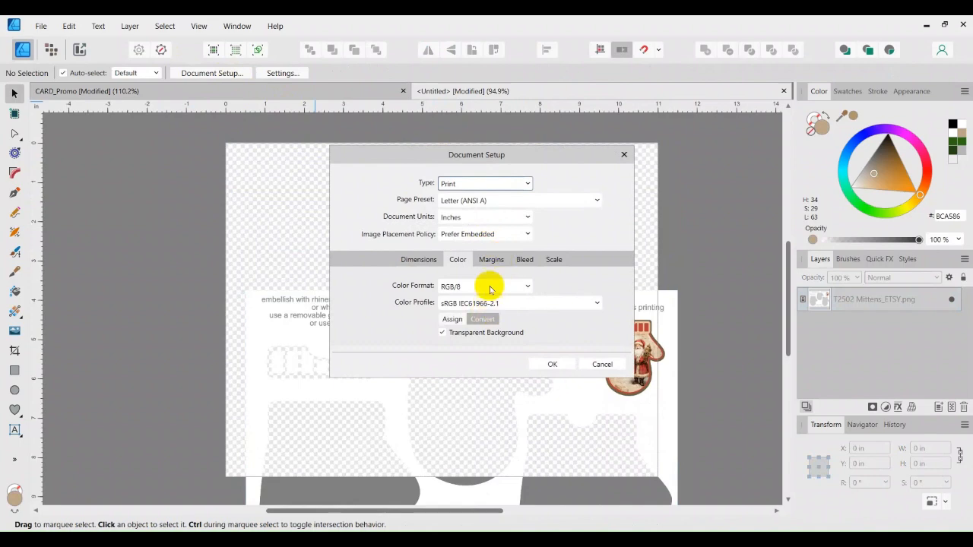
pyautogui.click(442, 332)
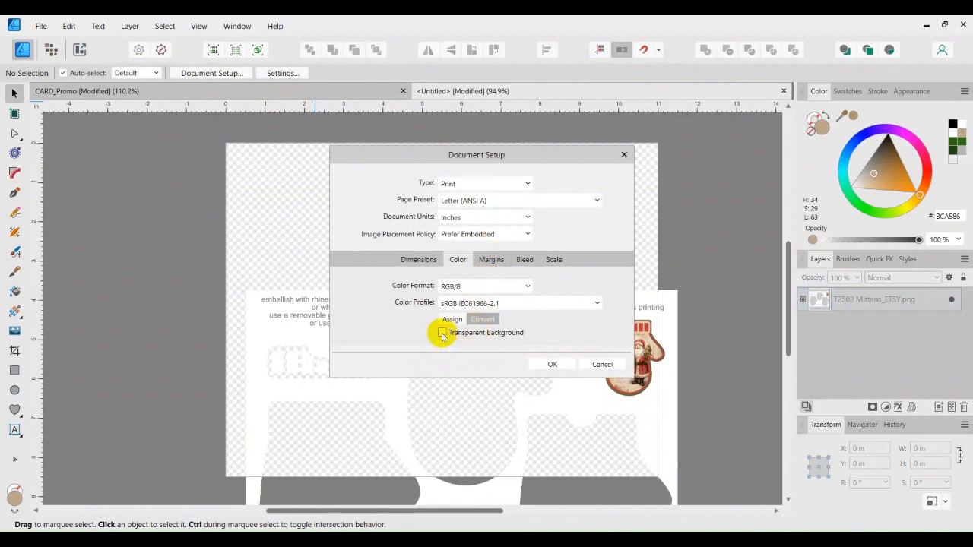
pyautogui.click(552, 365)
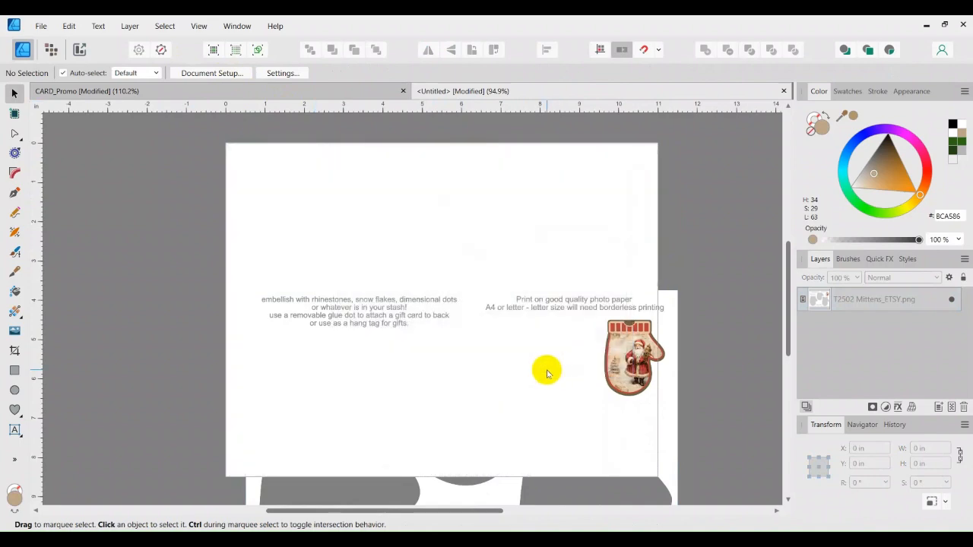
pyautogui.click(512, 236)
pyautogui.moveTo(483, 319); pyautogui.dragTo(254, 321)
pyautogui.moveTo(301, 300); pyautogui.dragTo(543, 331)
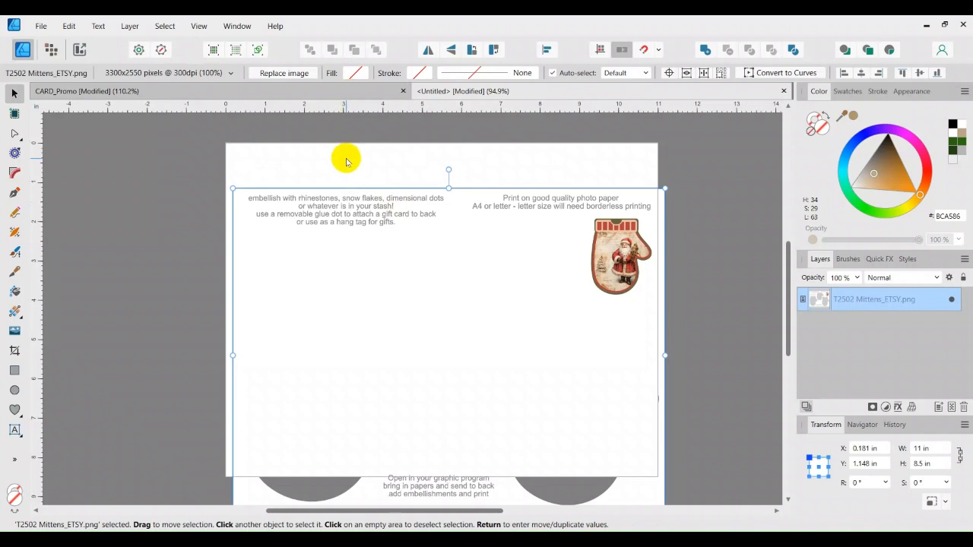
# Step: Turn the transparent background back on and snap the mittens image to the page's top-left
pyautogui.click(345, 158)
pyautogui.click(217, 72)
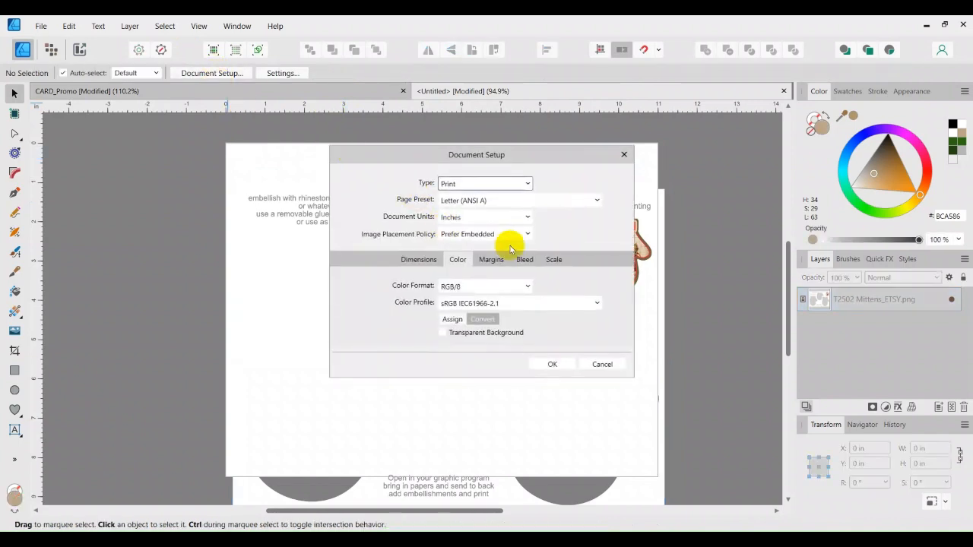
pyautogui.click(445, 335)
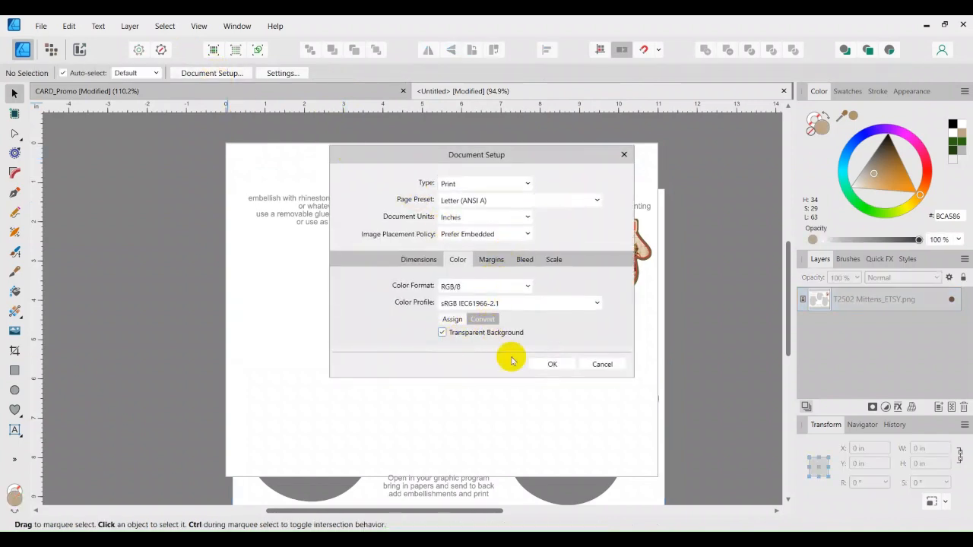
pyautogui.click(555, 366)
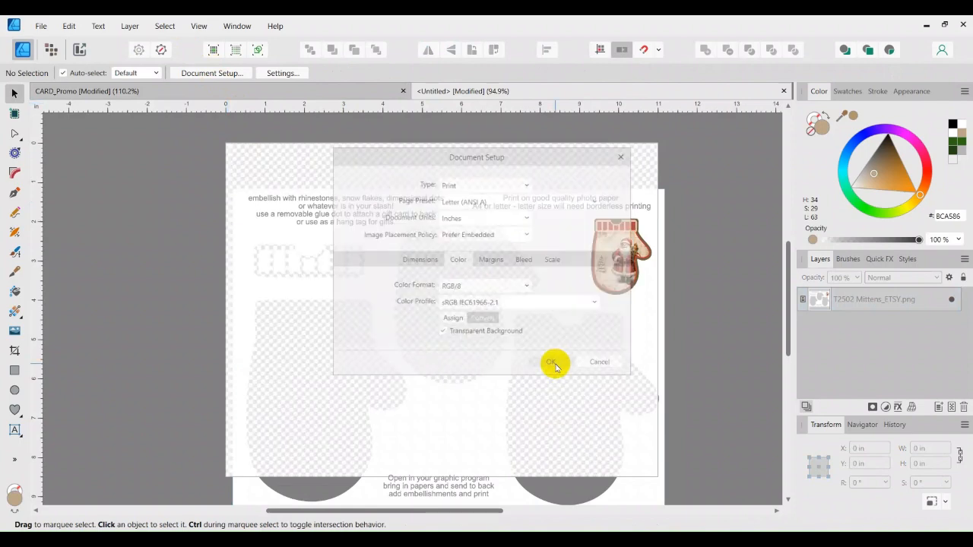
pyautogui.click(559, 257)
pyautogui.moveTo(558, 256); pyautogui.dragTo(554, 252)
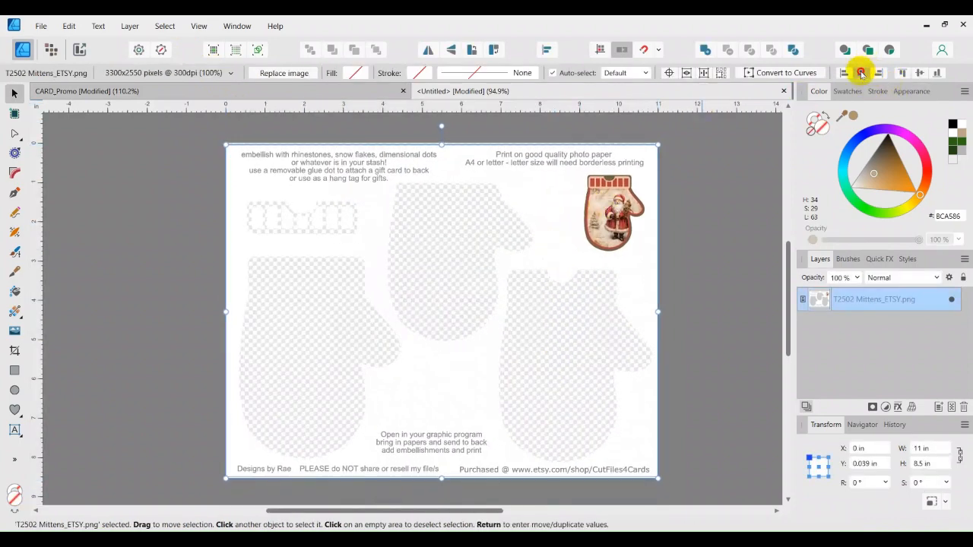
pyautogui.click(920, 72)
pyautogui.click(741, 191)
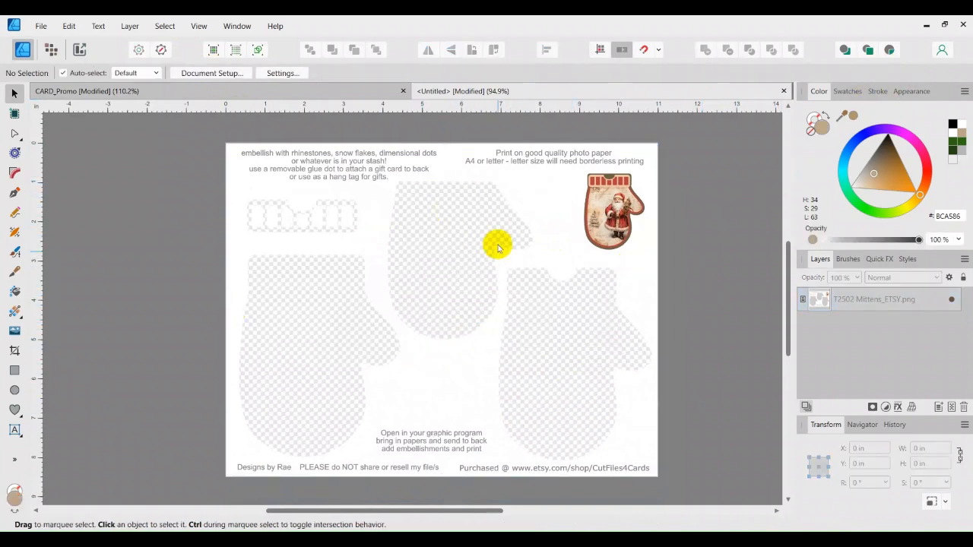
# Step: Draw a tan BCA586 rectangle, 10.78 × 8.046 in, over the page and send it behind the mittens
pyautogui.click(14, 371)
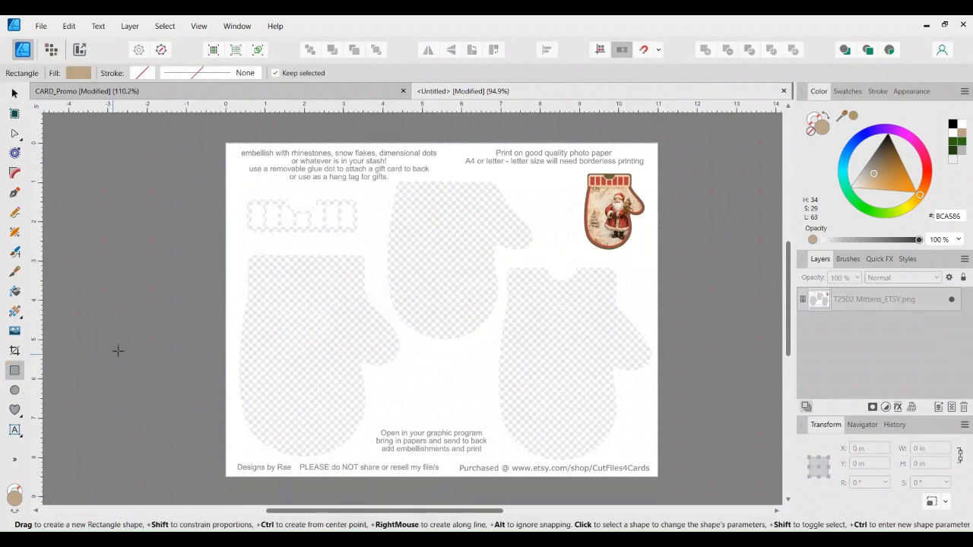
pyautogui.moveTo(233, 147); pyautogui.dragTo(656, 463)
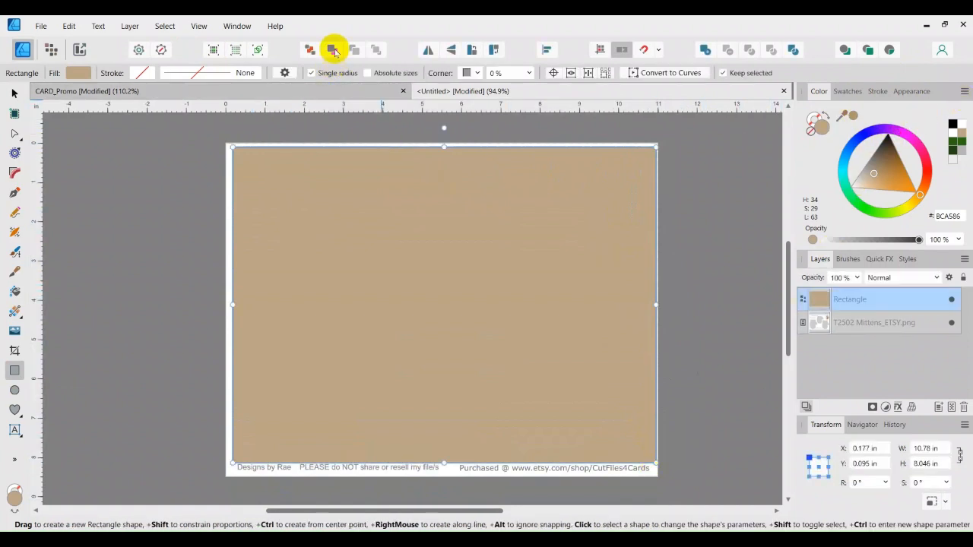
pyautogui.click(310, 49)
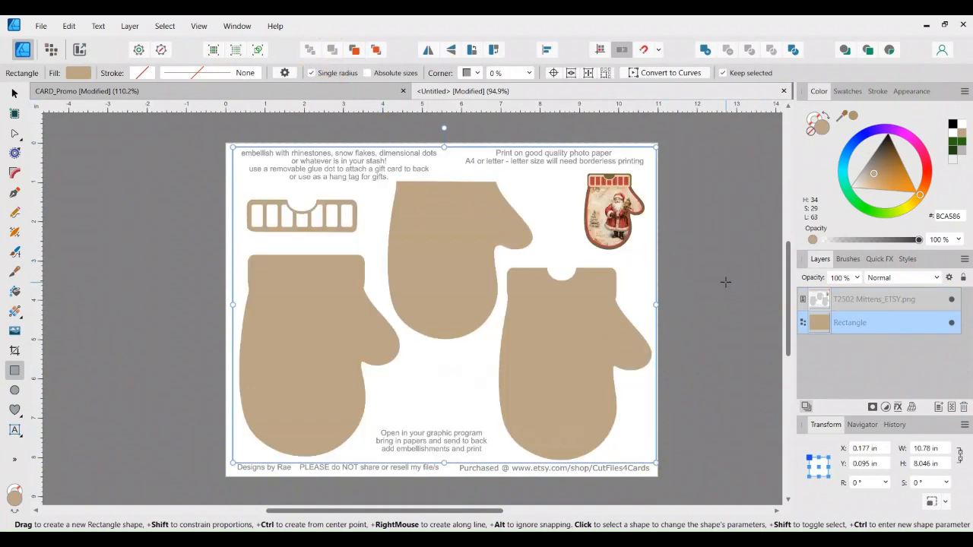
pyautogui.click(13, 92)
pyautogui.click(394, 312)
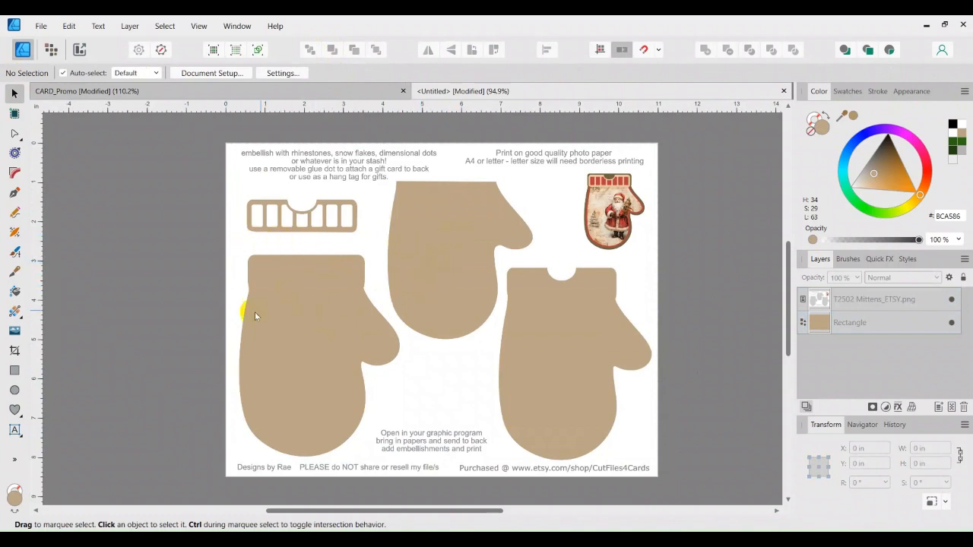
# Step: Place green.png from the Desktop's 'A for template video' folder onto the page
pyautogui.click(14, 332)
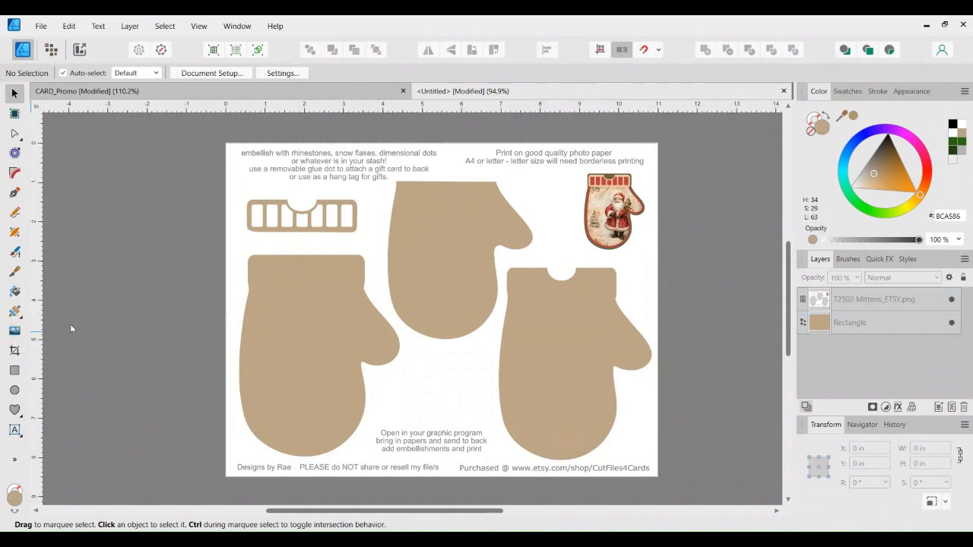
pyautogui.scroll(6, 186, 297)
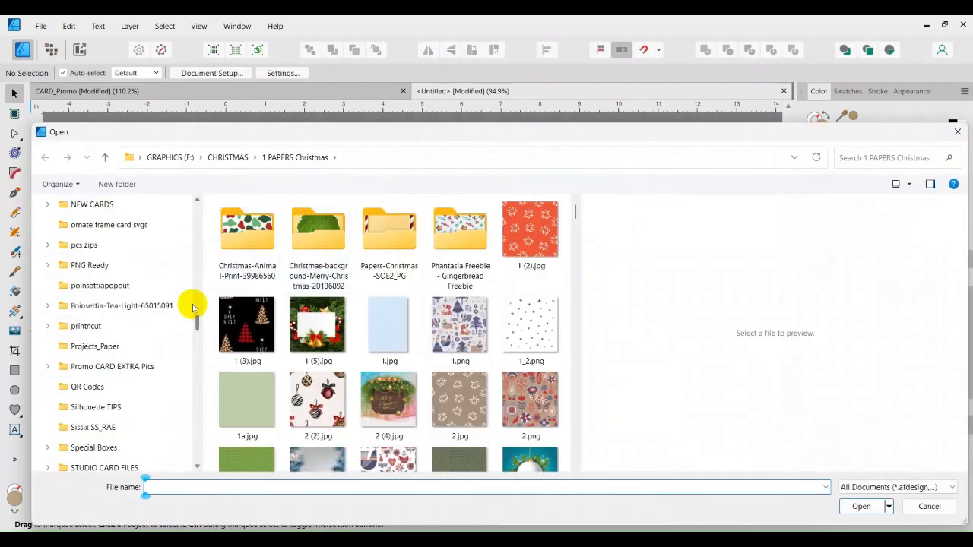
pyautogui.scroll(15, 186, 295)
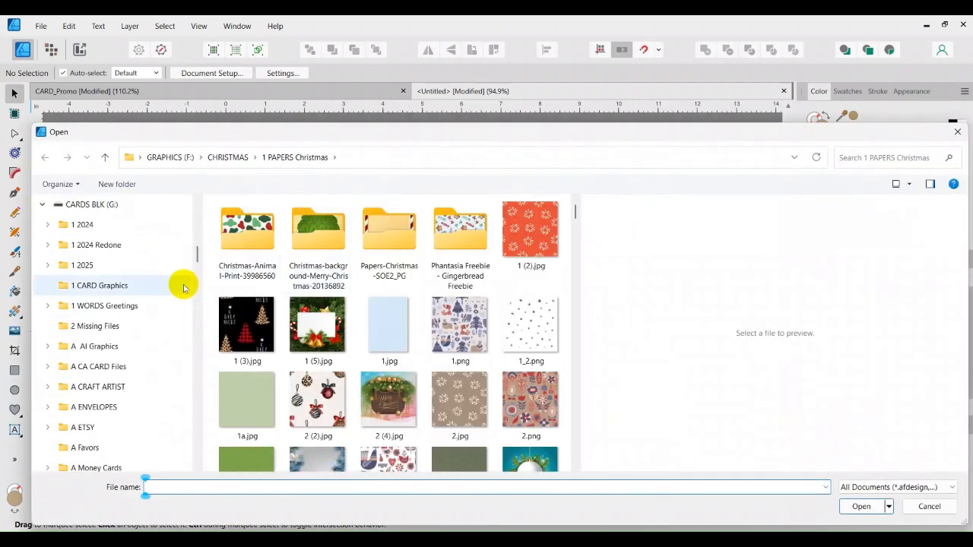
pyautogui.scroll(10, 183, 287)
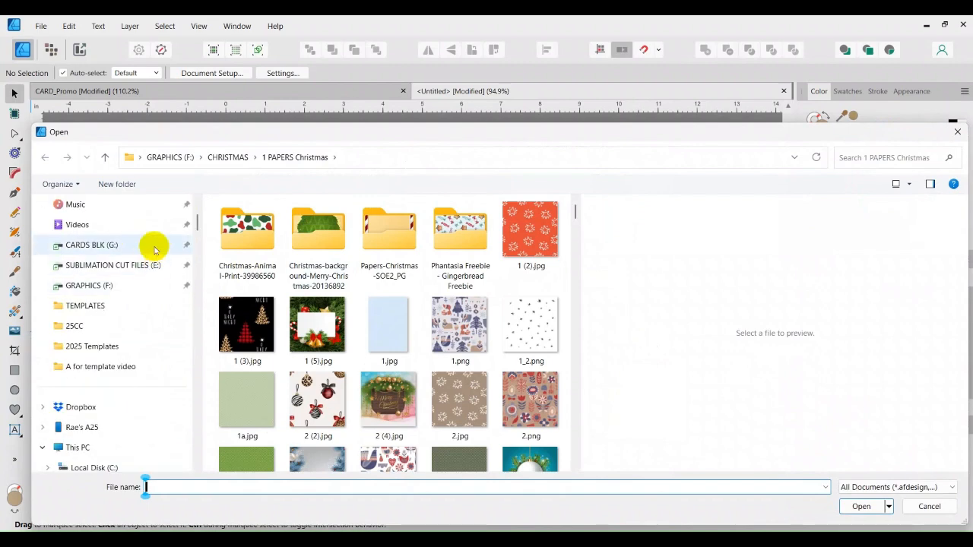
pyautogui.click(87, 244)
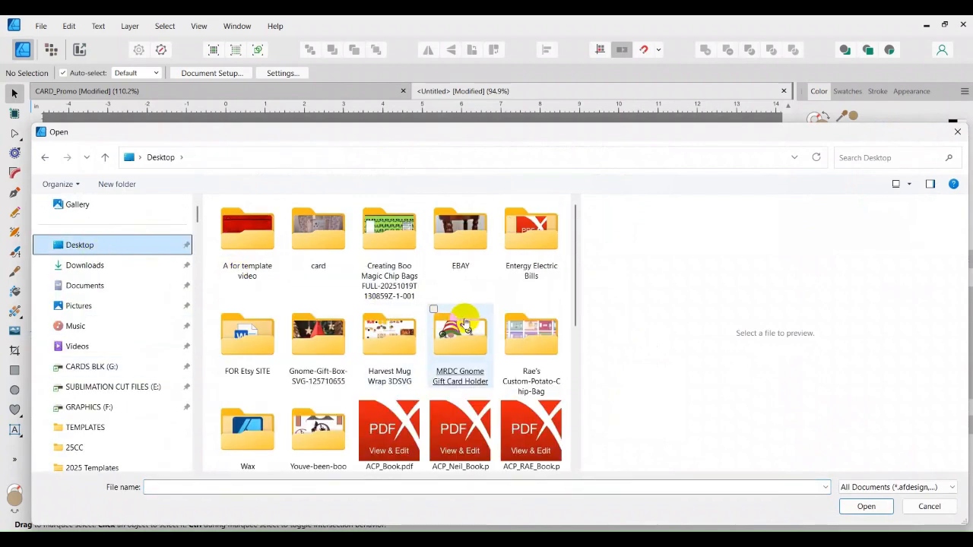
pyautogui.scroll(-5, 470, 332)
pyautogui.scroll(5, 462, 325)
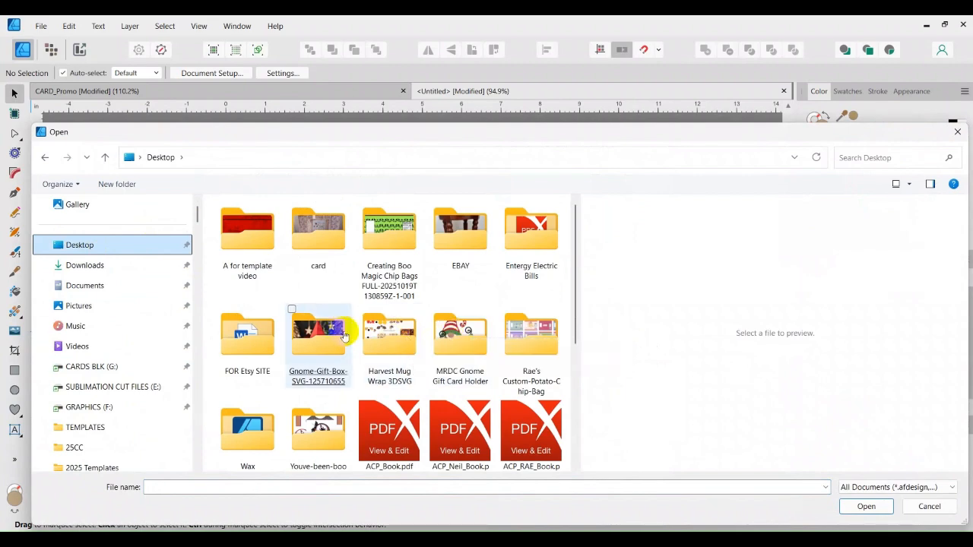
pyautogui.doubleClick(241, 250)
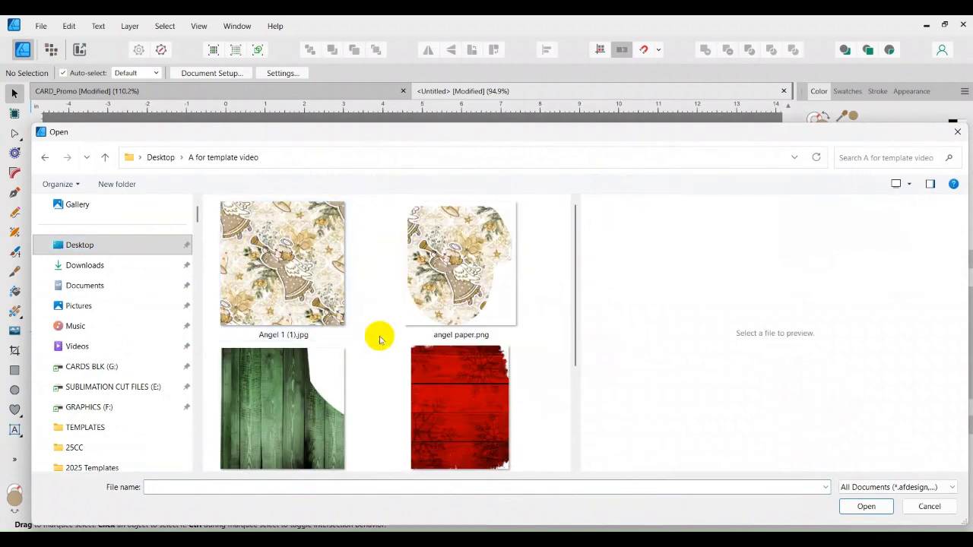
pyautogui.doubleClick(290, 418)
pyautogui.click(240, 272)
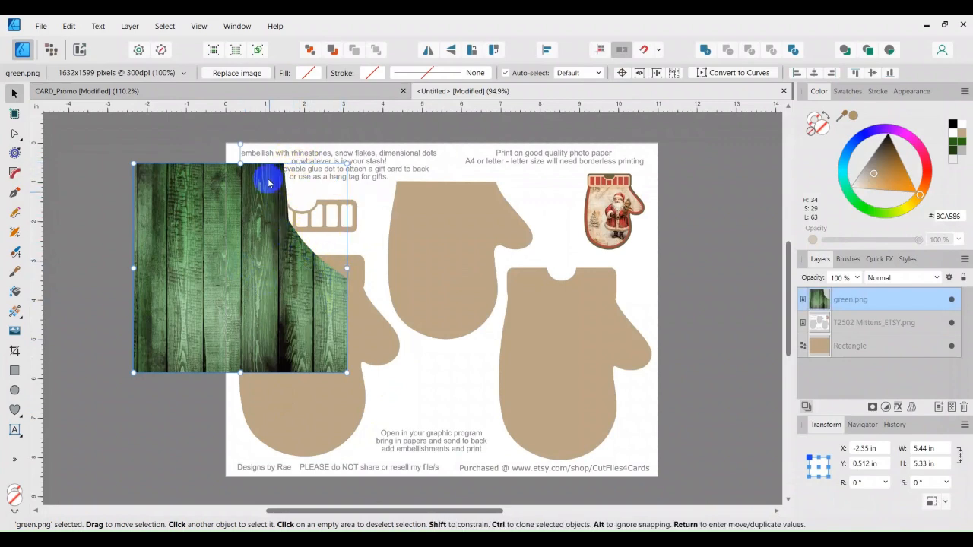
# Step: Move green.png over the left mitten, layered just above the tan rectangle behind the template
pyautogui.click(265, 251)
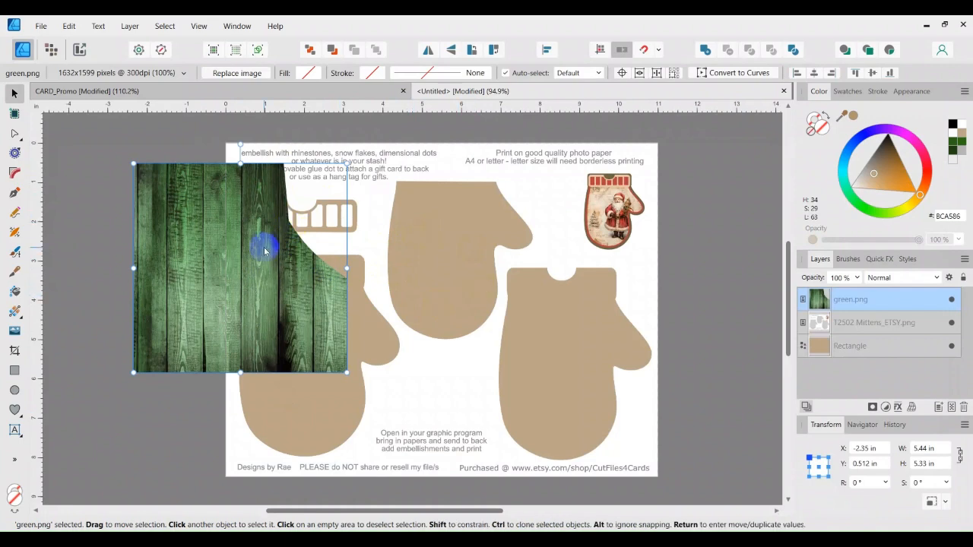
pyautogui.moveTo(265, 249); pyautogui.dragTo(349, 330)
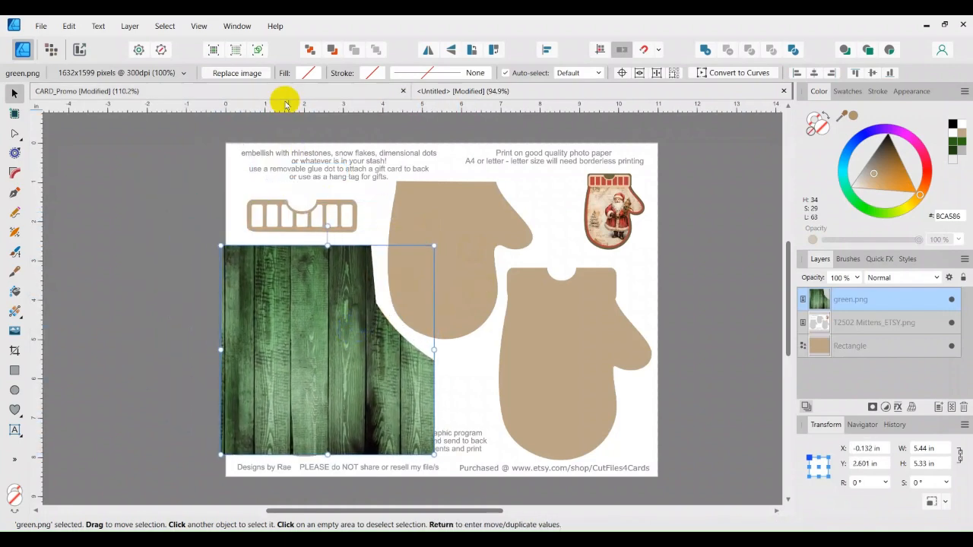
pyautogui.click(307, 48)
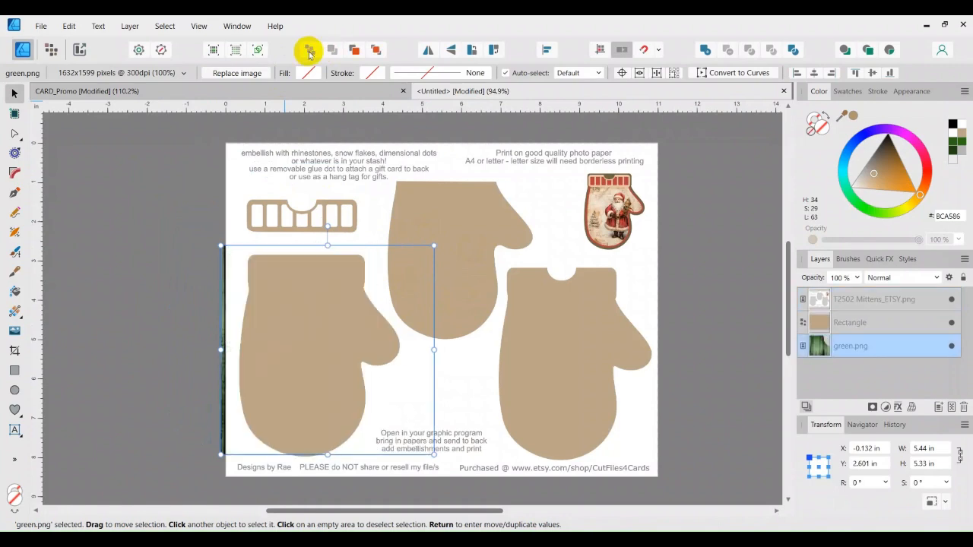
pyautogui.click(355, 50)
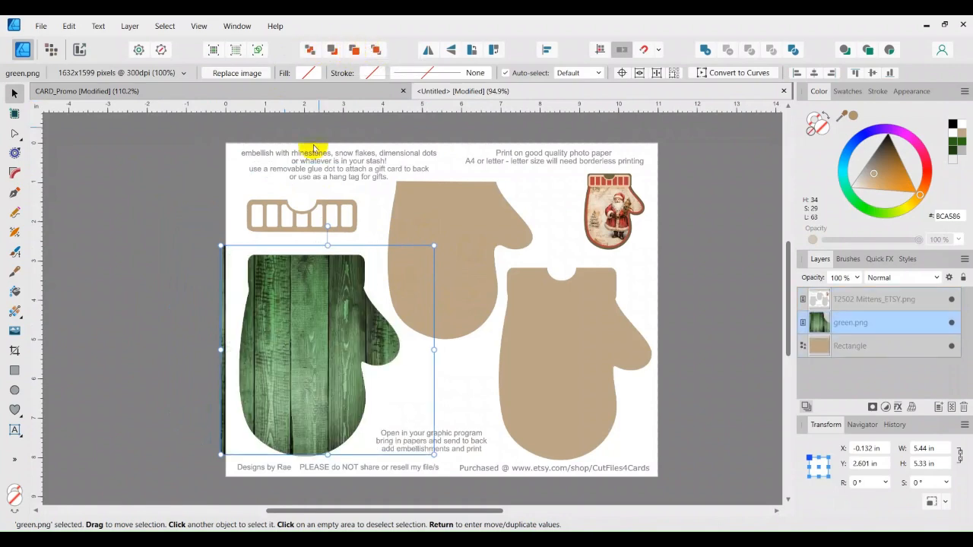
pyautogui.moveTo(340, 362); pyautogui.dragTo(347, 360)
pyautogui.click(722, 333)
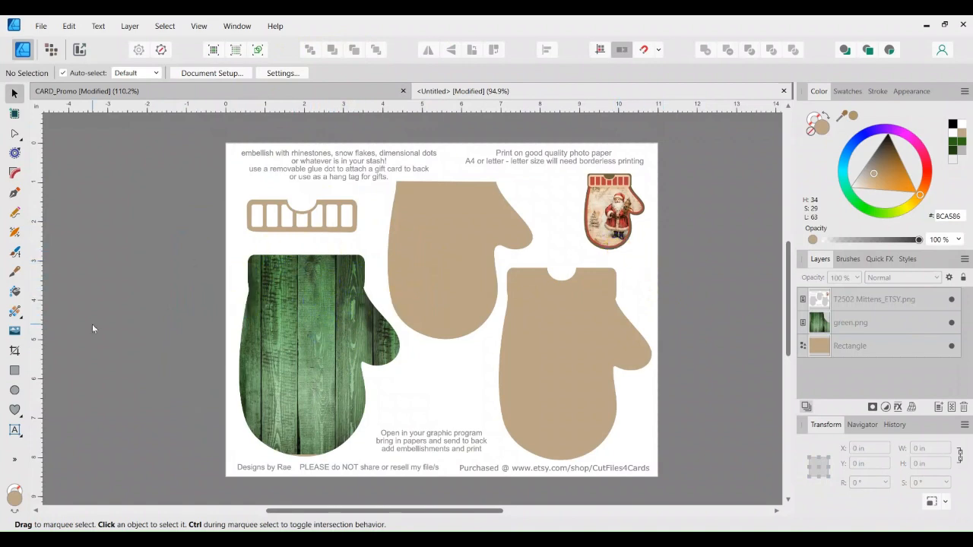
# Step: Place red.png over the right mitten, layered just above the tan rectangle, and reopen Place Image
pyautogui.click(15, 331)
pyautogui.doubleClick(460, 393)
pyautogui.click(552, 363)
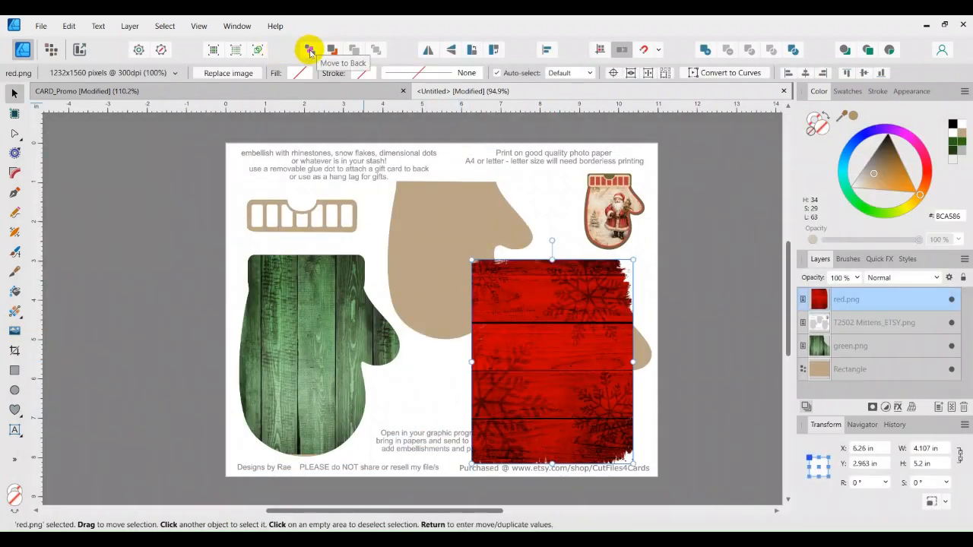
pyautogui.click(309, 51)
pyautogui.click(354, 50)
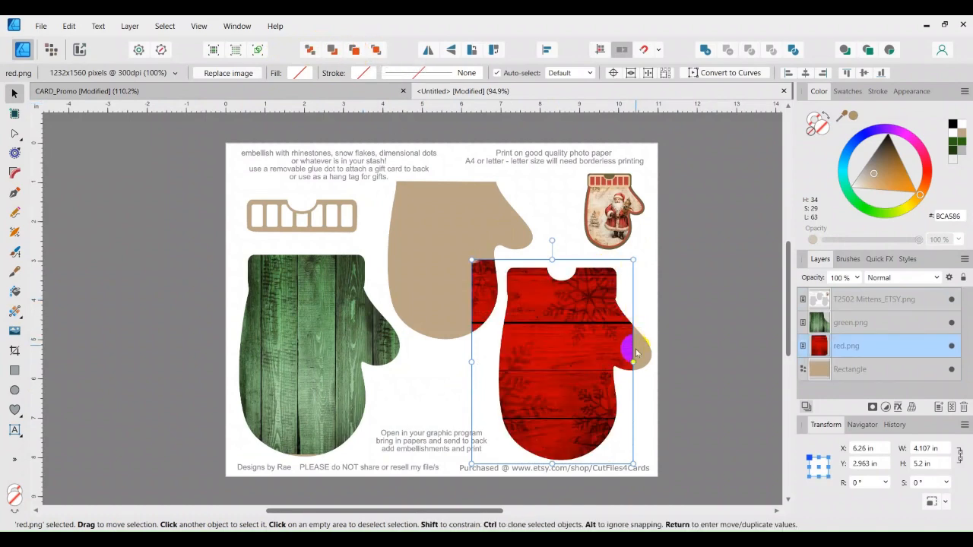
pyautogui.moveTo(625, 350); pyautogui.dragTo(637, 357)
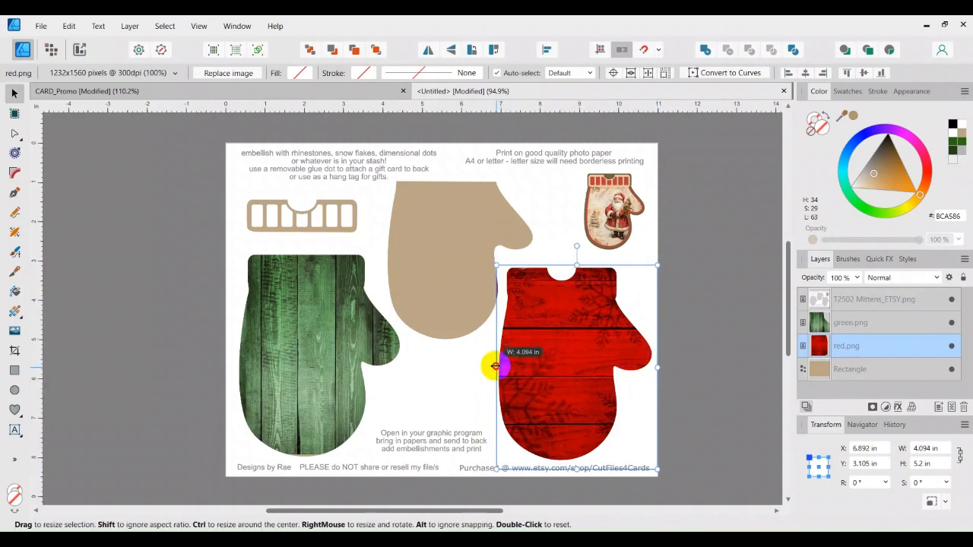
pyautogui.click(710, 342)
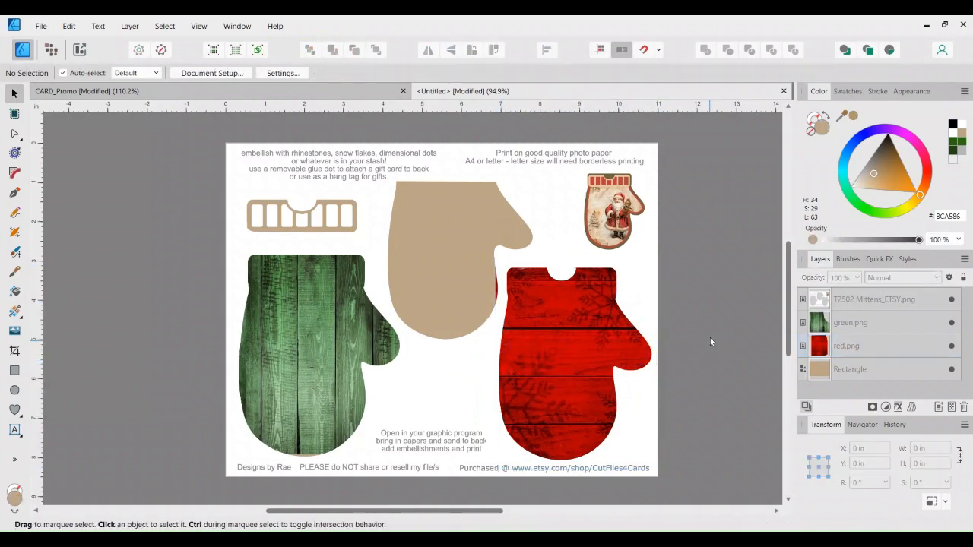
pyautogui.click(14, 333)
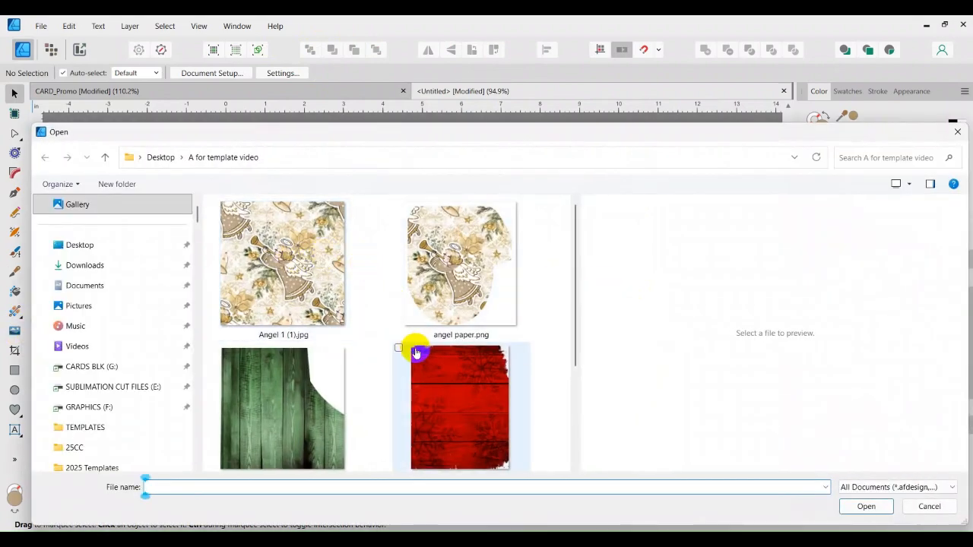
pyautogui.scroll(-2, 383, 334)
# Step: Place santa.png, layer it above the tan rectangle, and position it over the middle mitten
pyautogui.doubleClick(300, 371)
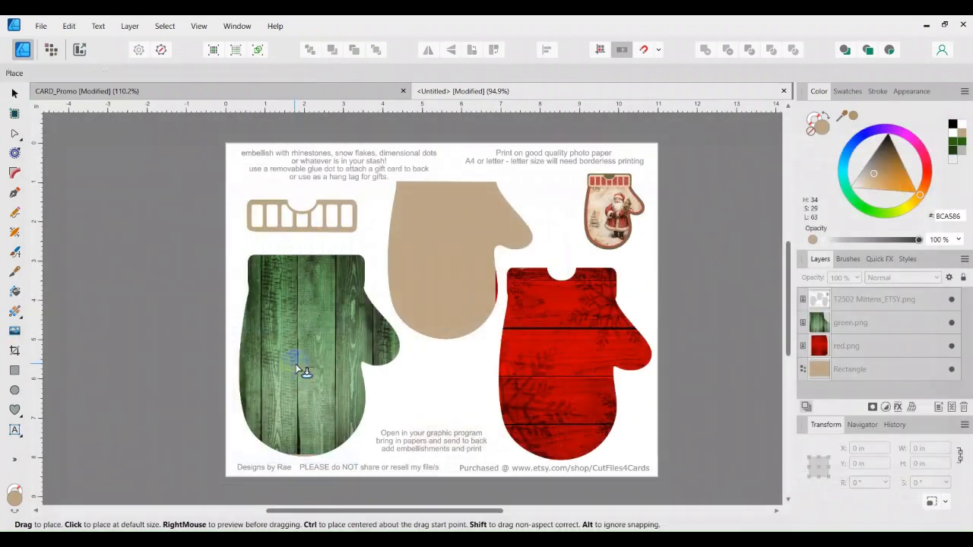
pyautogui.click(395, 221)
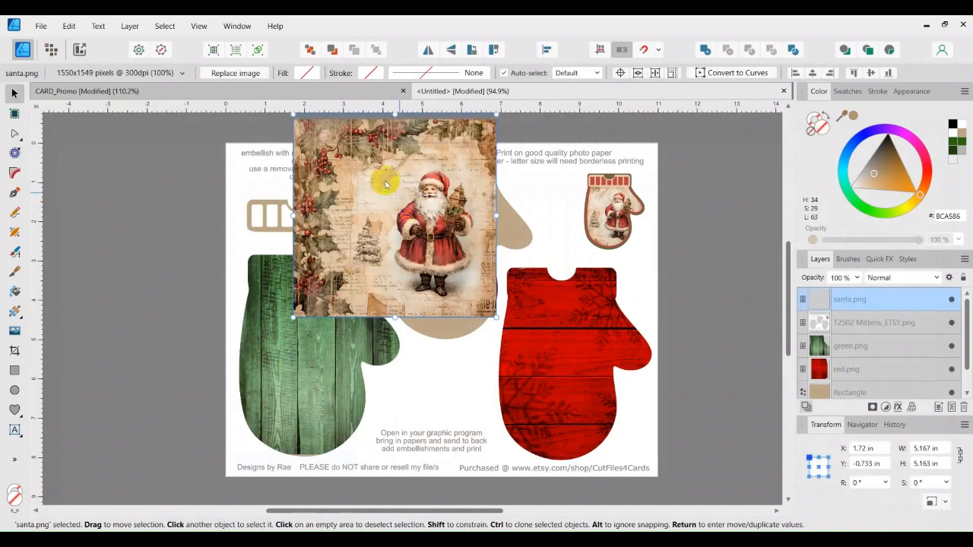
pyautogui.click(310, 49)
pyautogui.click(354, 50)
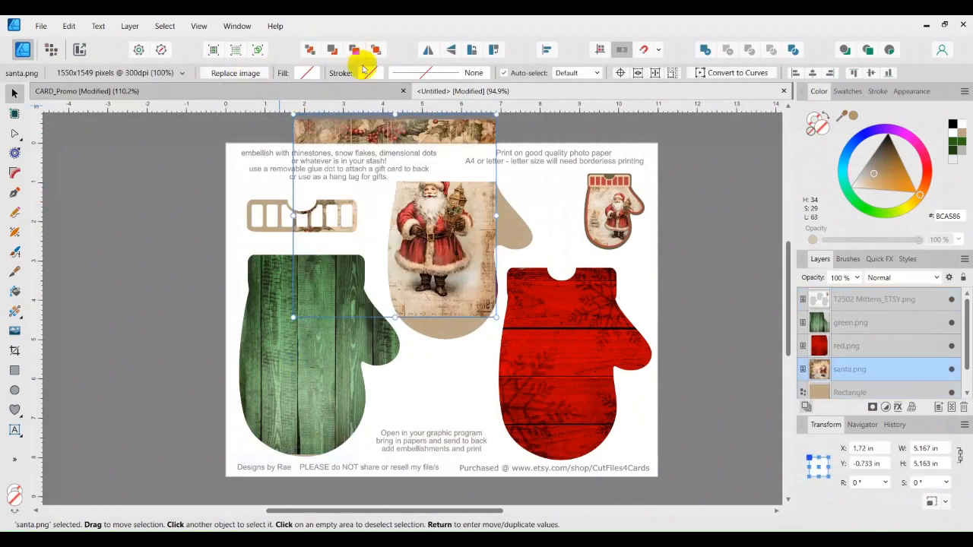
pyautogui.moveTo(467, 273); pyautogui.dragTo(510, 302)
pyautogui.moveTo(510, 302); pyautogui.dragTo(507, 298)
pyautogui.click(633, 320)
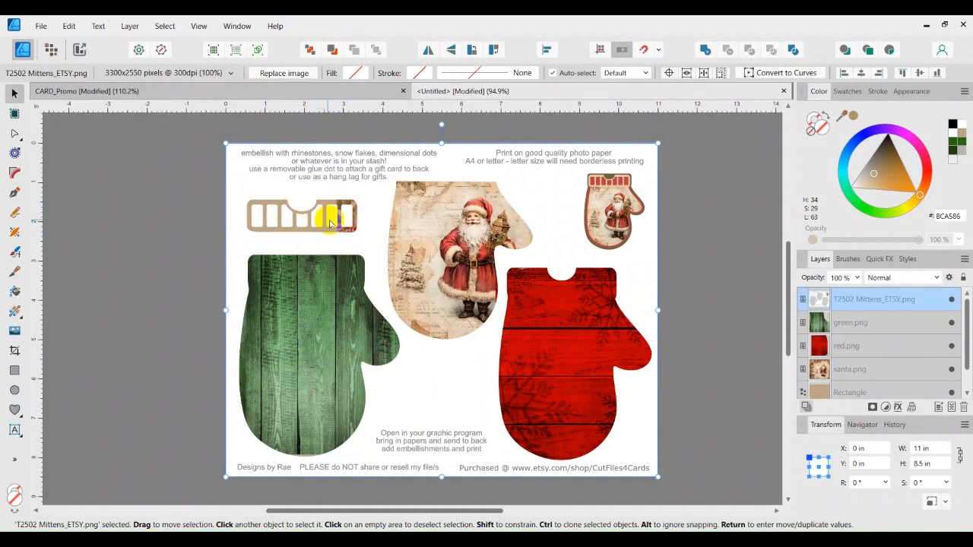
# Step: Draw a tan B1966A rectangle over the slotted tag, layer it behind the tag, and trim it to fit
pyautogui.click(532, 286)
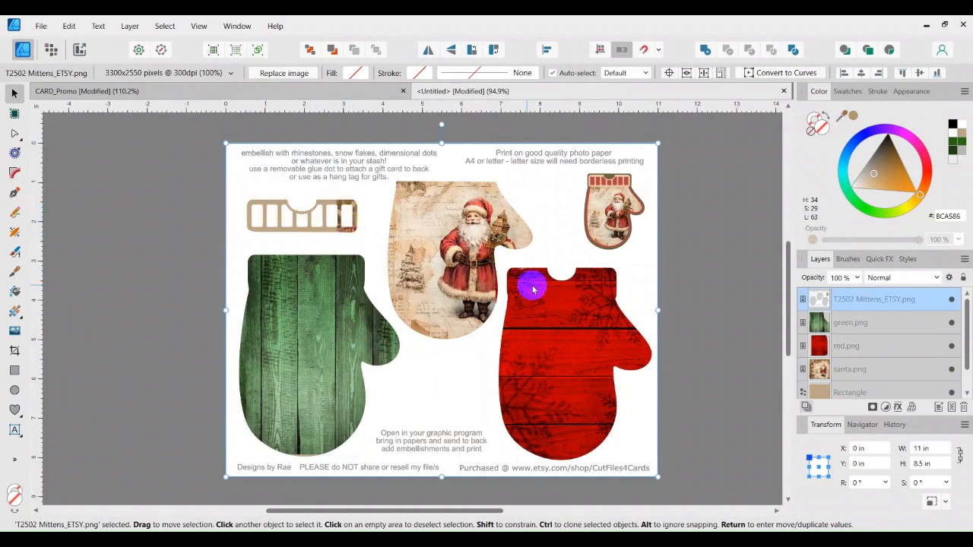
pyautogui.click(15, 370)
pyautogui.moveTo(214, 193); pyautogui.dragTo(368, 241)
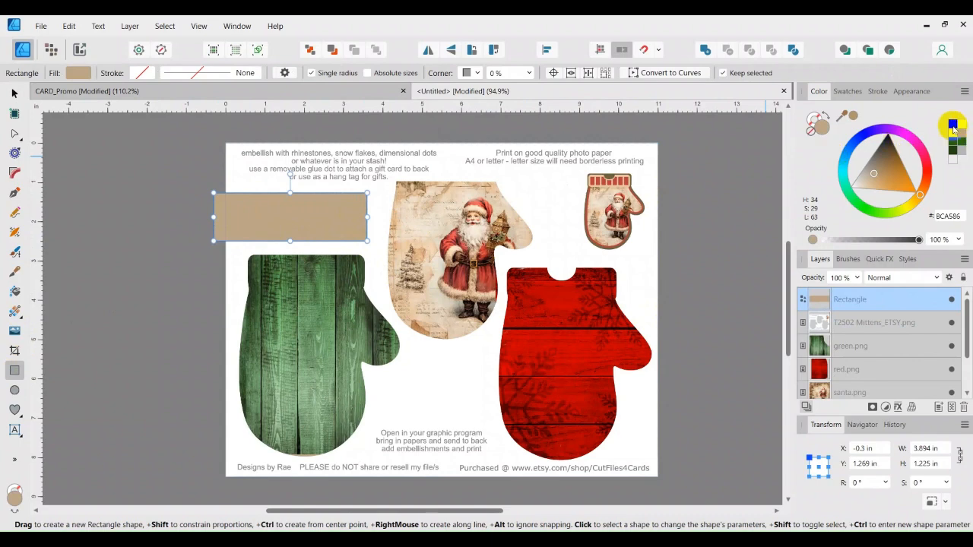
pyautogui.click(960, 123)
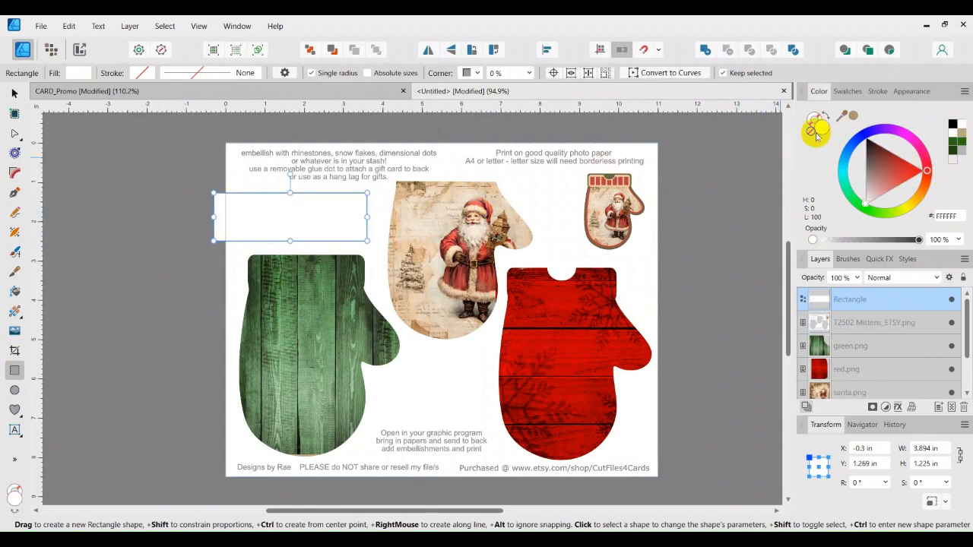
pyautogui.click(853, 114)
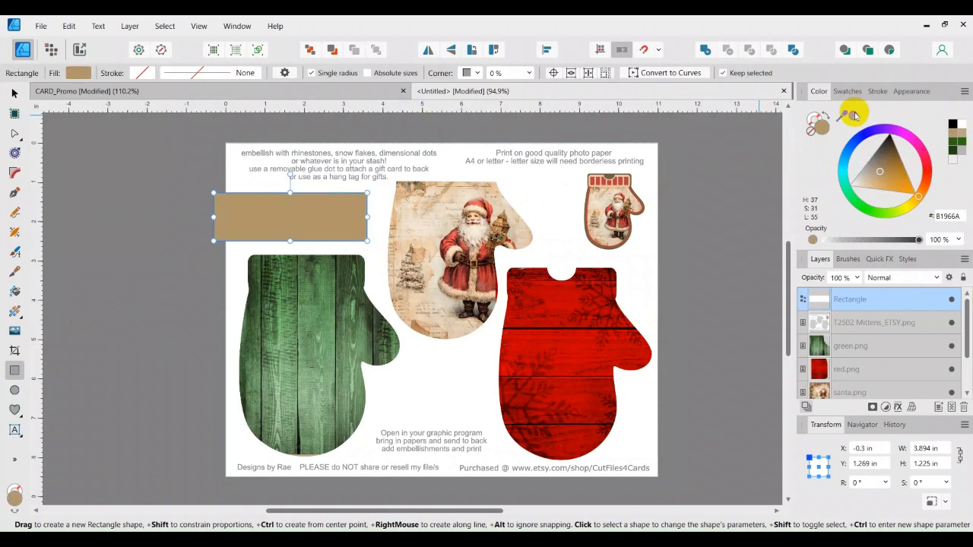
pyautogui.click(308, 49)
pyautogui.click(355, 50)
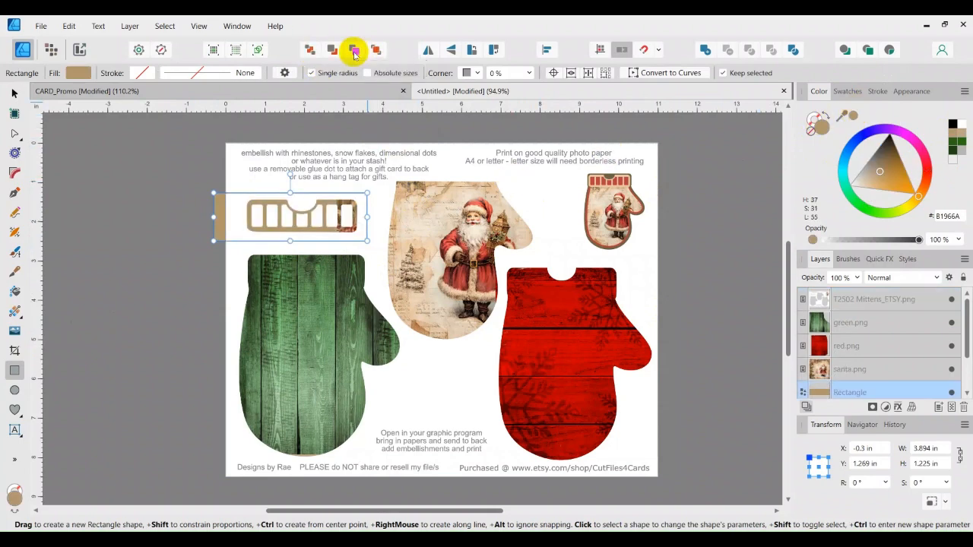
pyautogui.click(355, 50)
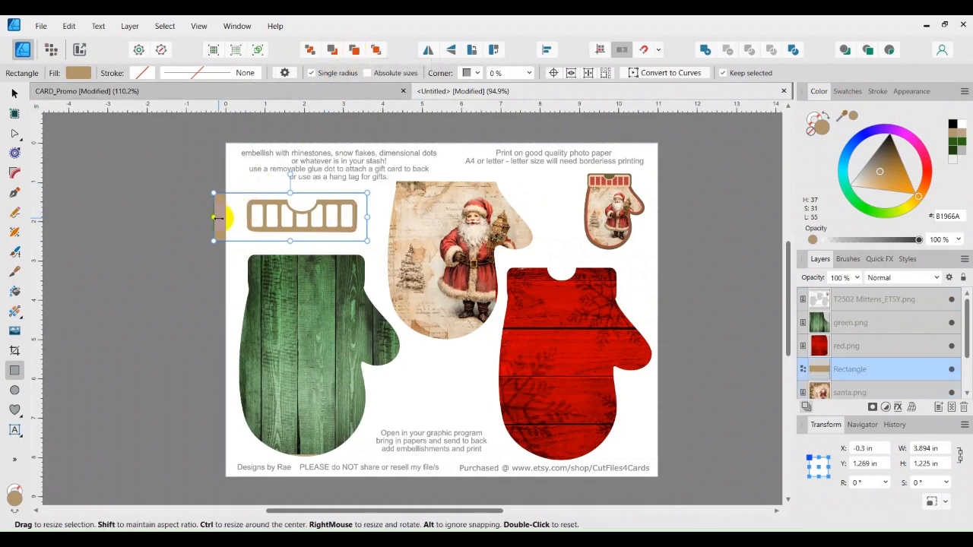
pyautogui.moveTo(216, 217); pyautogui.dragTo(232, 217)
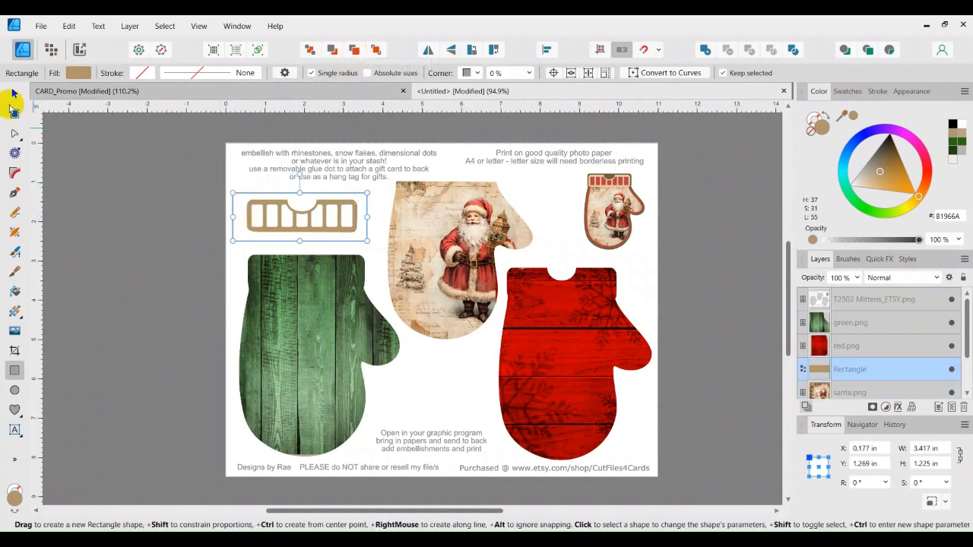
pyautogui.click(13, 92)
pyautogui.click(119, 194)
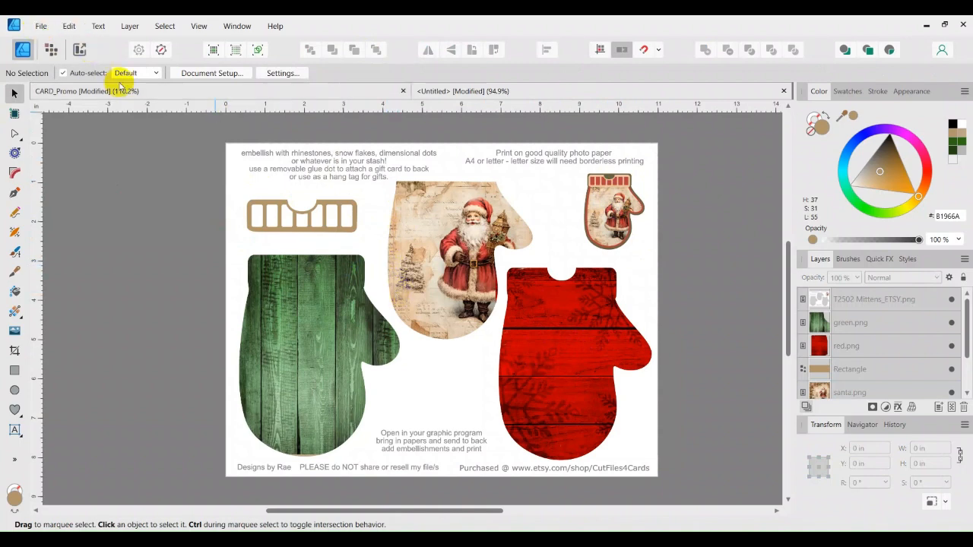
# Step: Widen red.png with its right handle so it fully covers the right mitten
pyautogui.click(343, 331)
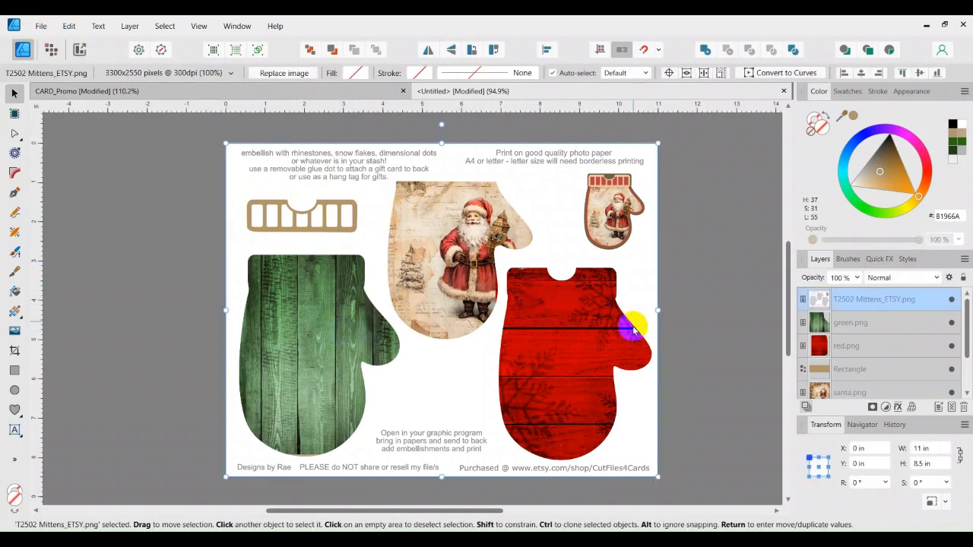
pyautogui.click(820, 346)
pyautogui.moveTo(624, 336)
pyautogui.mouseDown()
pyautogui.moveTo(613, 330)
pyautogui.moveTo(608, 340)
pyautogui.mouseUp()
pyautogui.moveTo(658, 368); pyautogui.dragTo(674, 368)
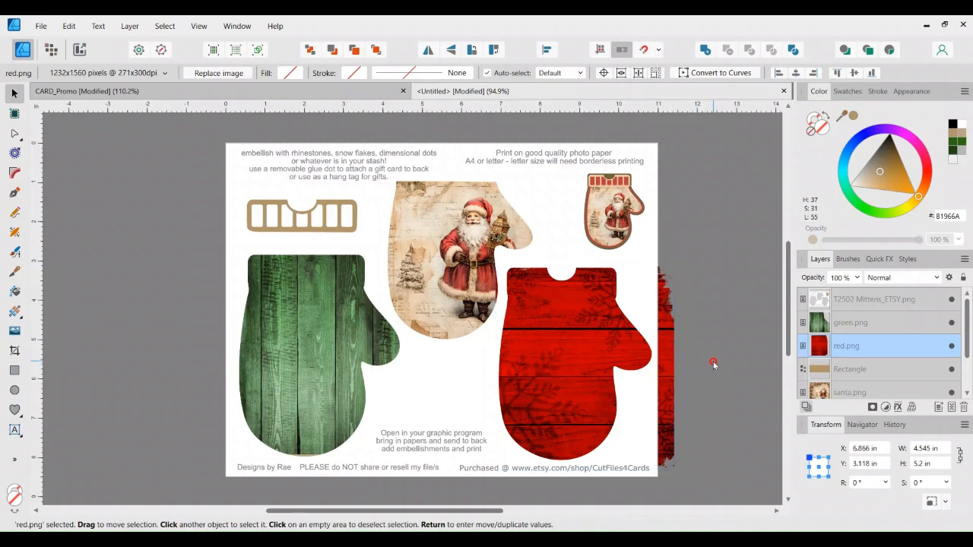
pyautogui.click(711, 367)
# Step: Print the mitten sheet on Letter paper at 100% scale
pyautogui.click(40, 25)
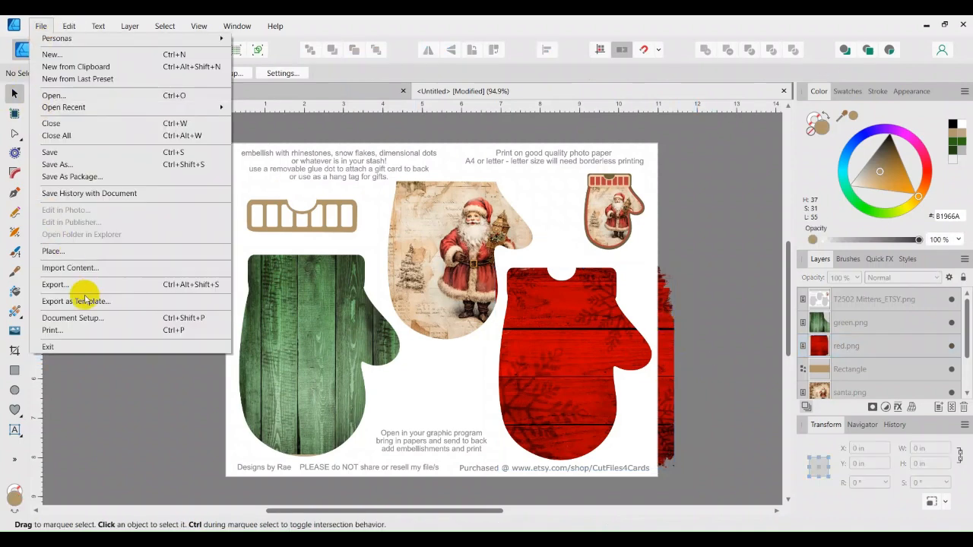
pyautogui.click(59, 330)
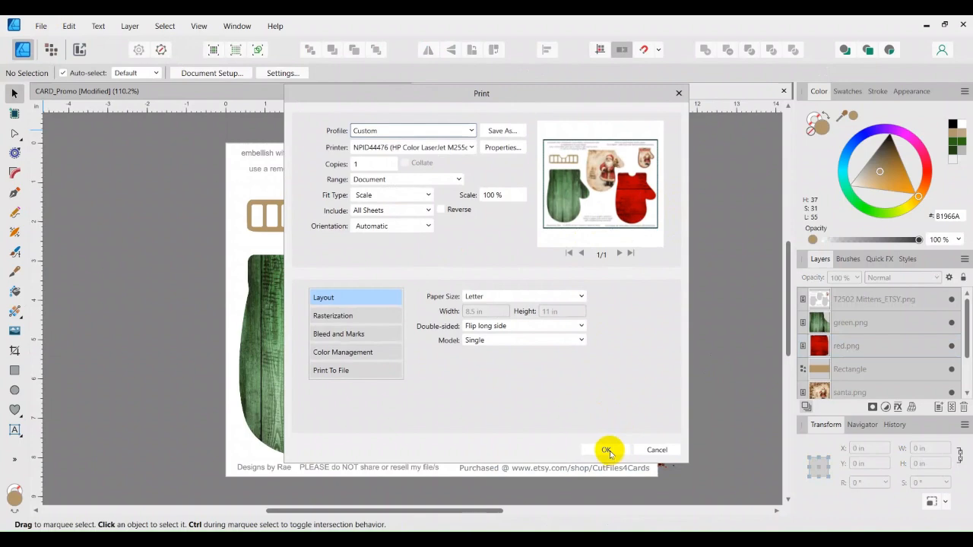
pyautogui.click(607, 450)
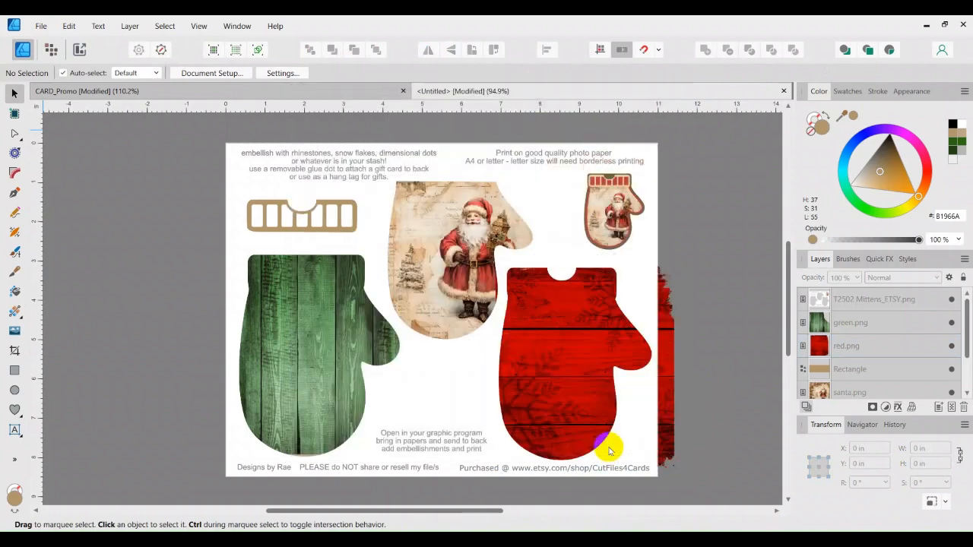
pyautogui.click(68, 26)
# Step: Start placing an image and navigate to the RIBBONS BOWS folder on the GRAPHICS (F:) drive
pyautogui.click(114, 265)
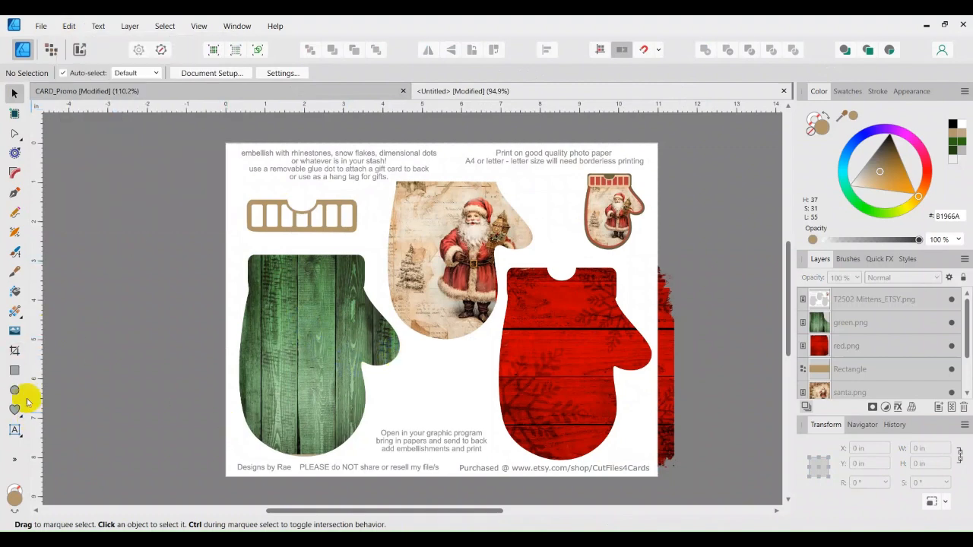
pyautogui.click(15, 330)
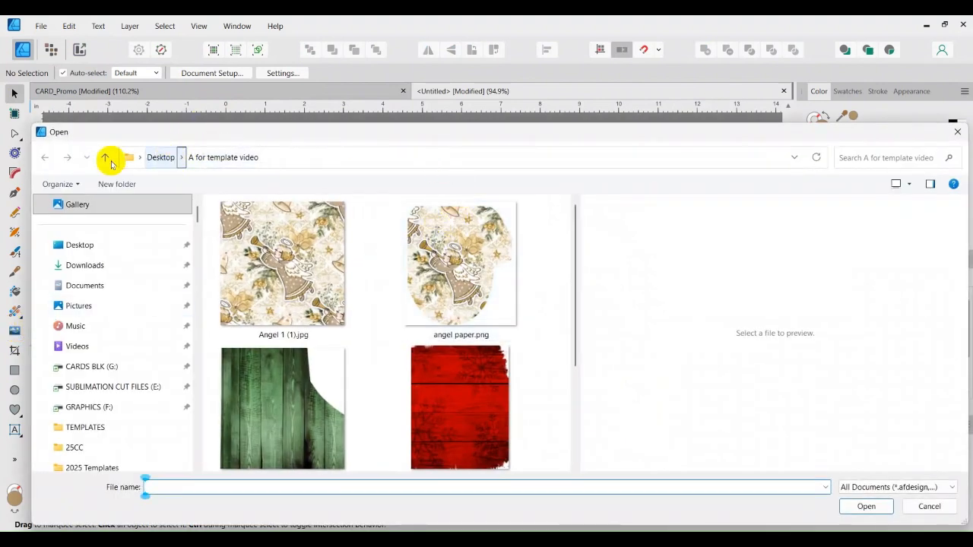
pyautogui.click(91, 408)
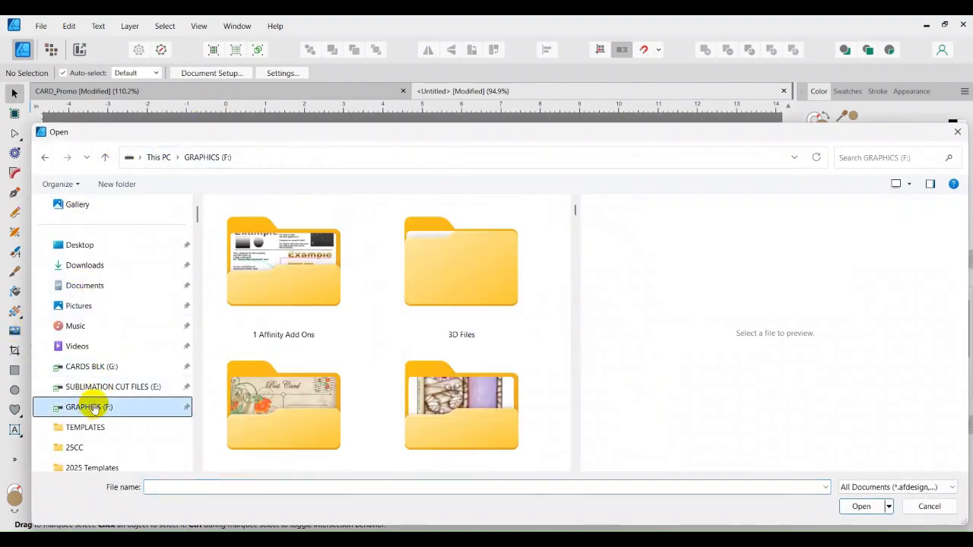
pyautogui.scroll(-3, 398, 355)
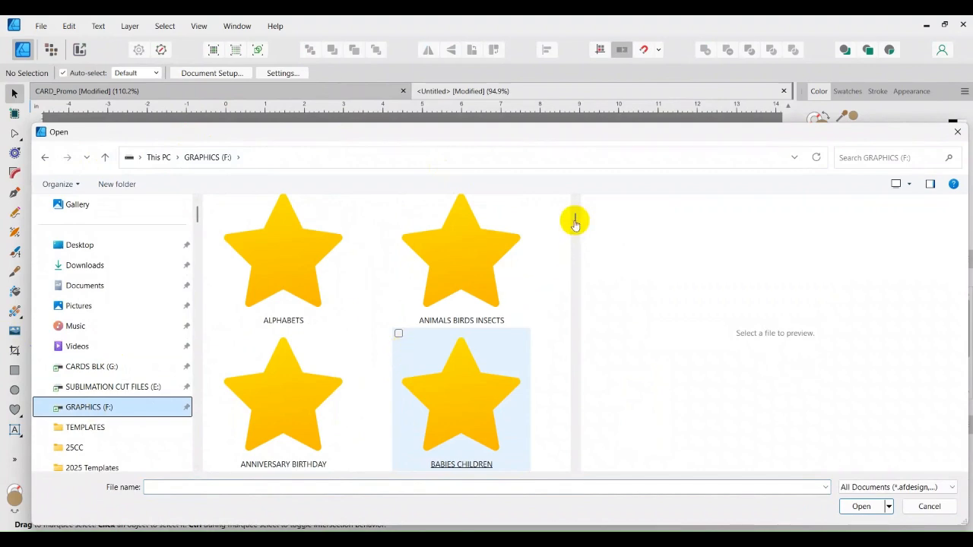
pyautogui.moveTo(575, 222)
pyautogui.mouseDown()
pyautogui.moveTo(584, 404)
pyautogui.moveTo(586, 372)
pyautogui.mouseUp()
pyautogui.scroll(-1, 537, 362)
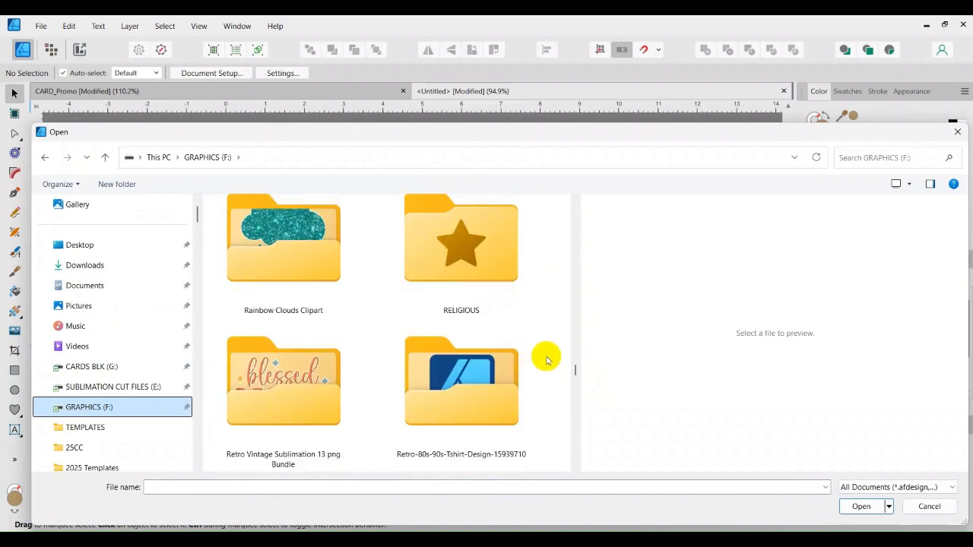
pyautogui.scroll(-3, 545, 356)
pyautogui.doubleClick(315, 407)
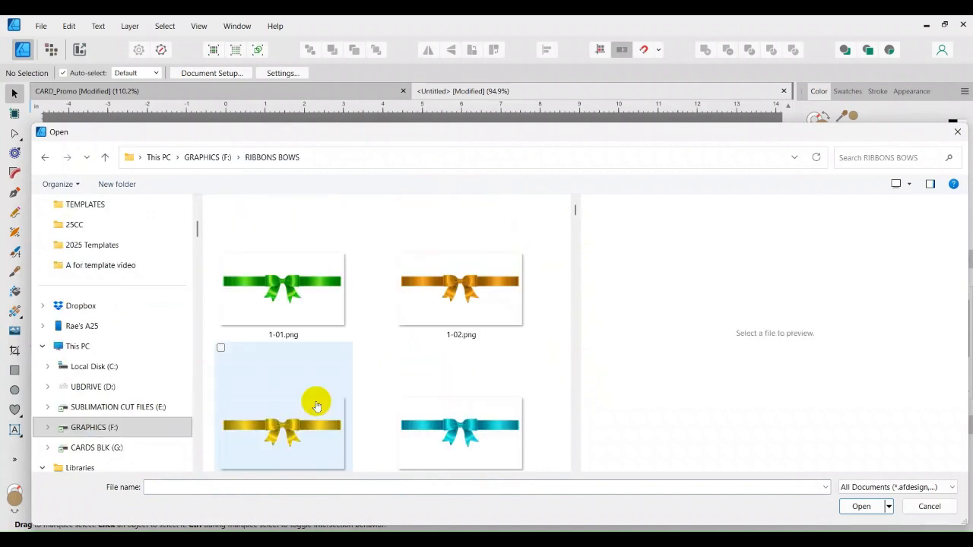
# Step: Look through the ribbon files and pick the red bow image to place
pyautogui.moveTo(453, 138); pyautogui.dragTo(904, 124)
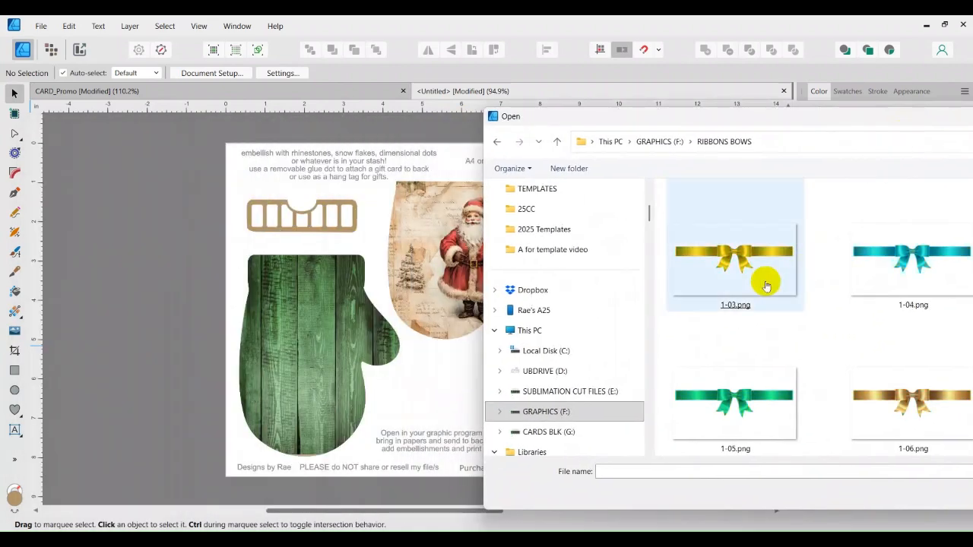
pyautogui.scroll(-6, 771, 348)
pyautogui.moveTo(818, 119); pyautogui.dragTo(793, 122)
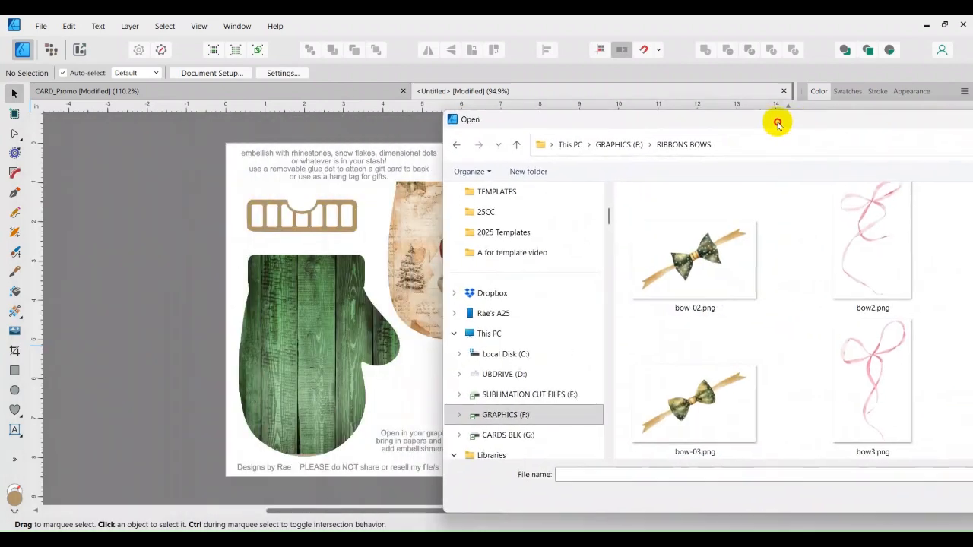
pyautogui.moveTo(792, 122); pyautogui.dragTo(760, 120)
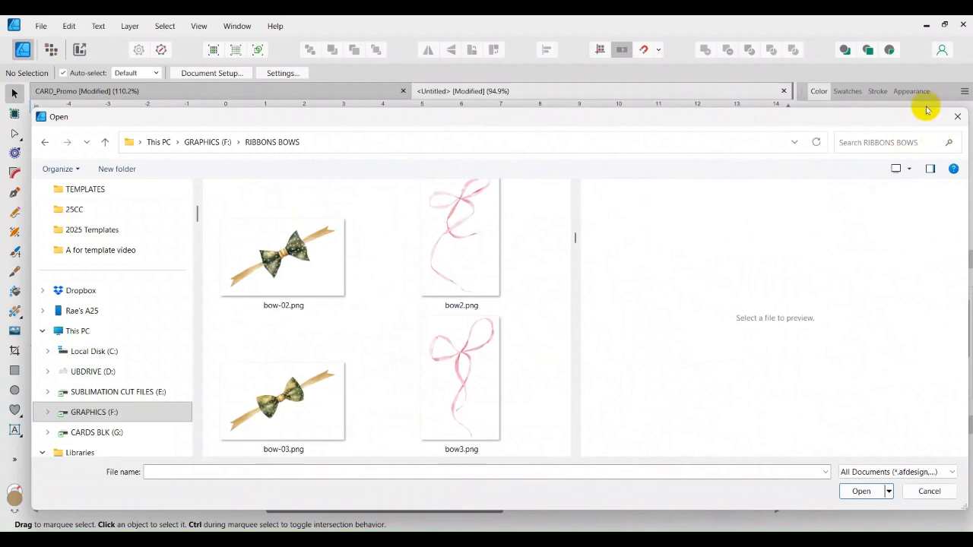
pyautogui.scroll(-3, 446, 255)
pyautogui.scroll(-8, 446, 254)
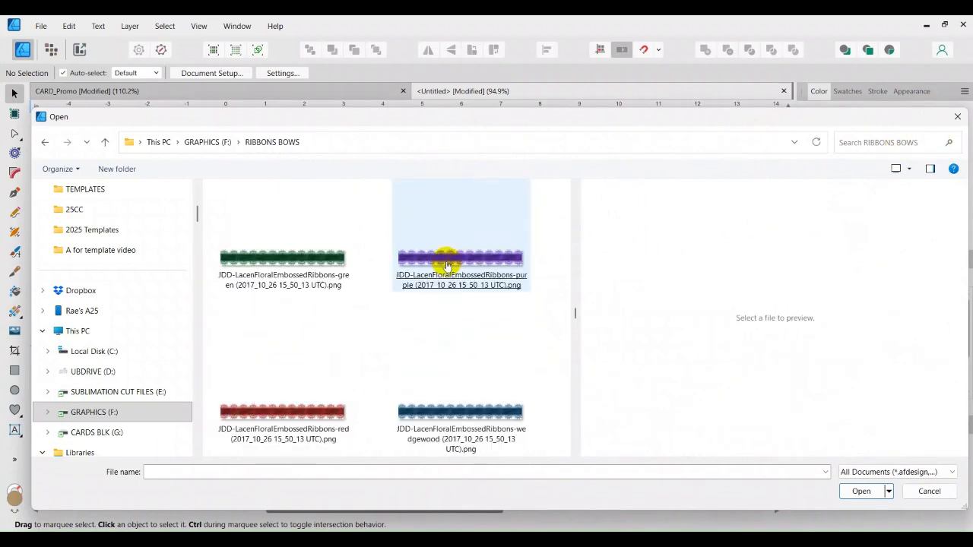
pyautogui.scroll(-10, 450, 284)
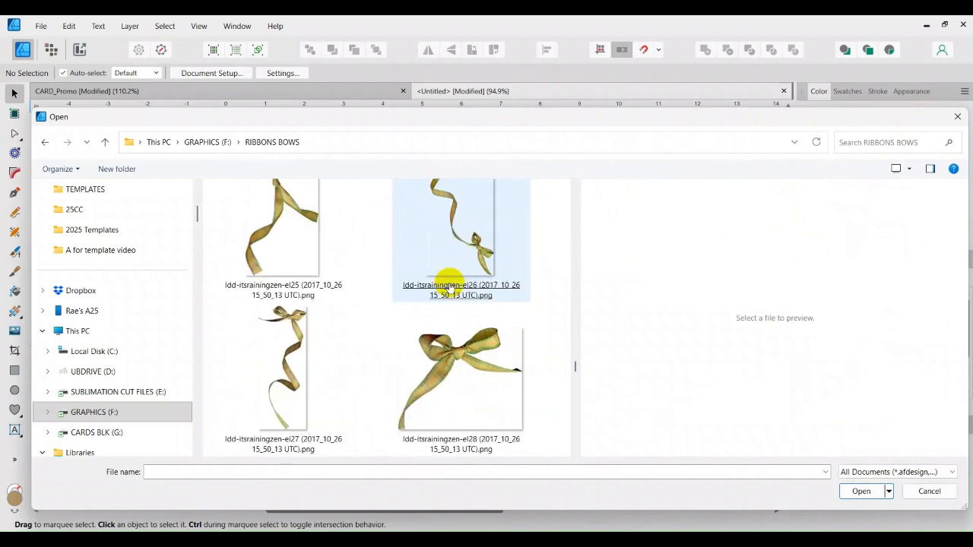
pyautogui.scroll(-8, 450, 286)
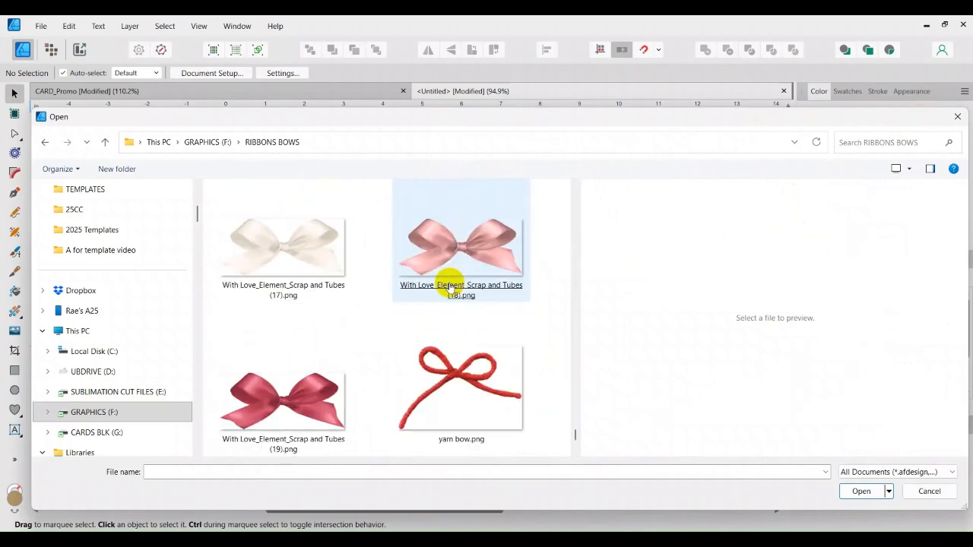
pyautogui.scroll(6, 450, 288)
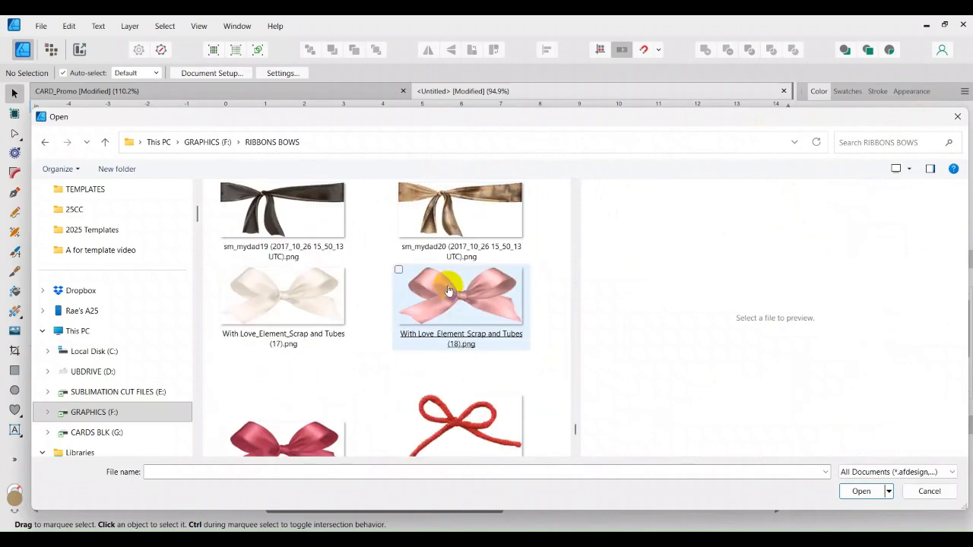
pyautogui.scroll(6, 446, 286)
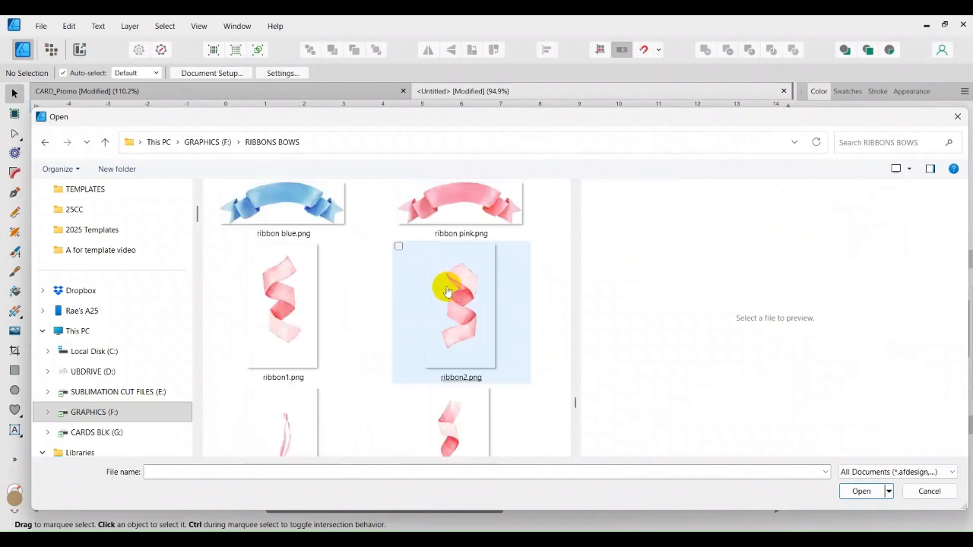
pyautogui.doubleClick(293, 349)
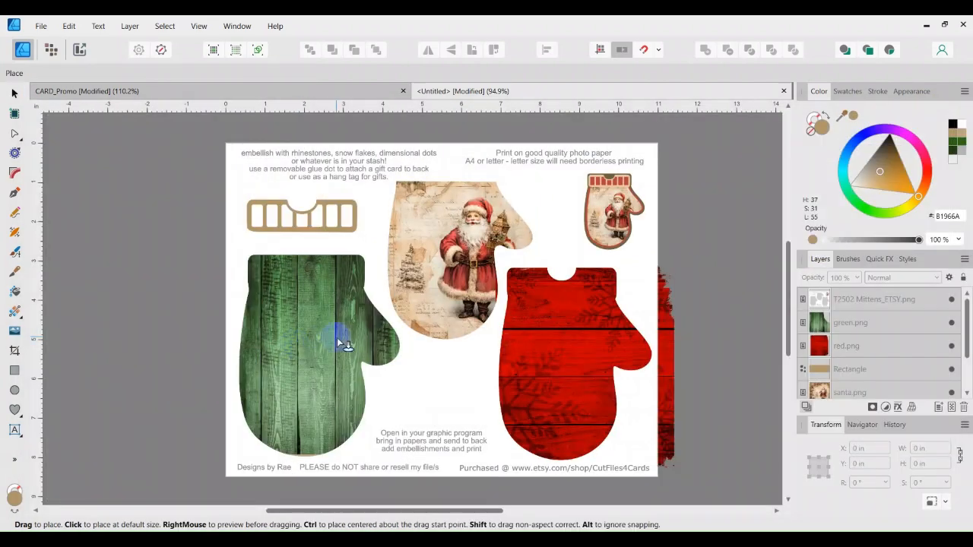
# Step: Place the red bow (1.203 × 1.127 in) on the Santa mitten's top-left corner, rotated 11.1°
pyautogui.click(409, 288)
pyautogui.moveTo(419, 279); pyautogui.dragTo(428, 220)
pyautogui.moveTo(414, 172); pyautogui.dragTo(415, 176)
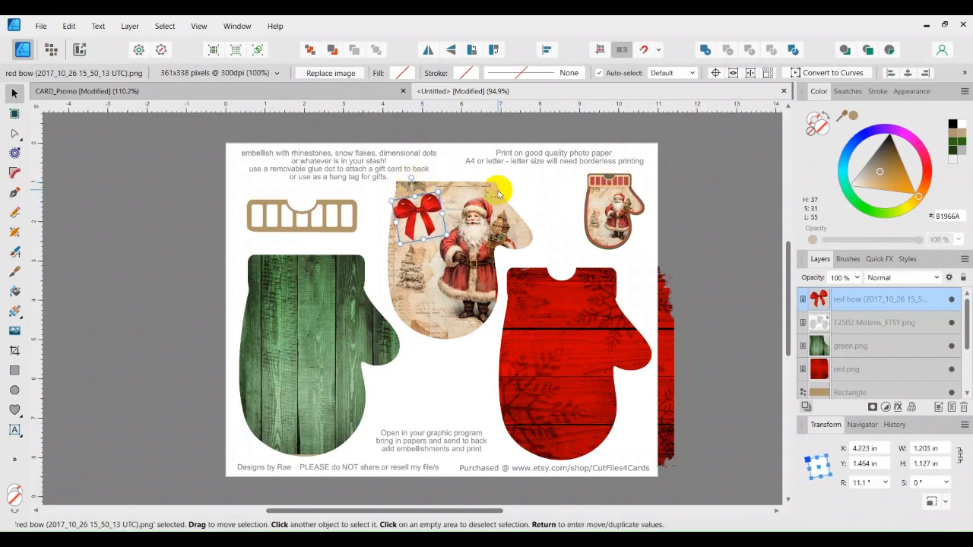
pyautogui.moveTo(416, 213); pyautogui.dragTo(421, 217)
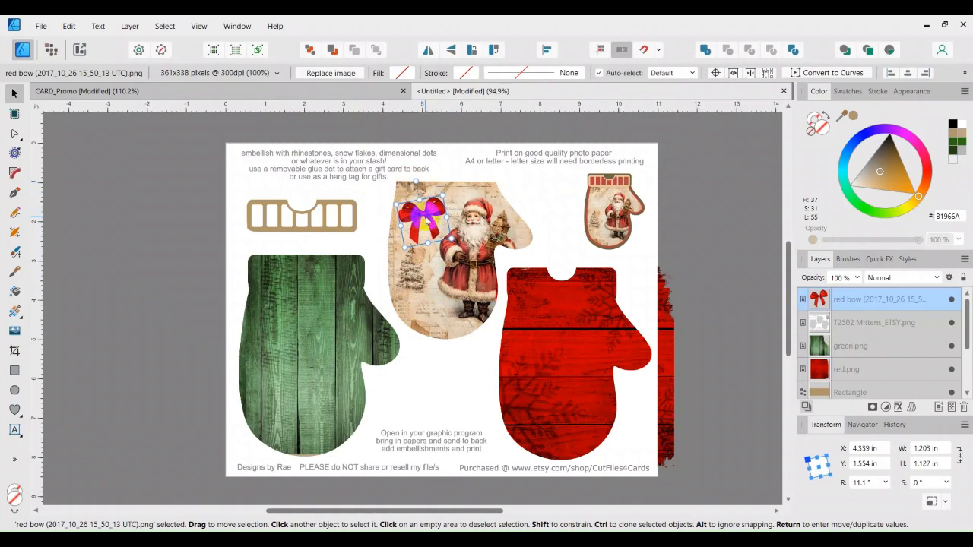
pyautogui.click(689, 264)
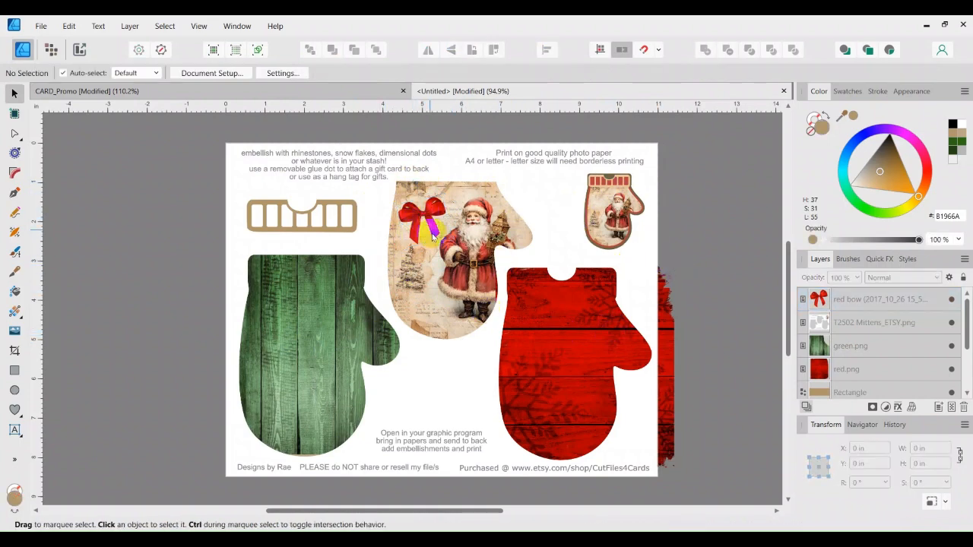